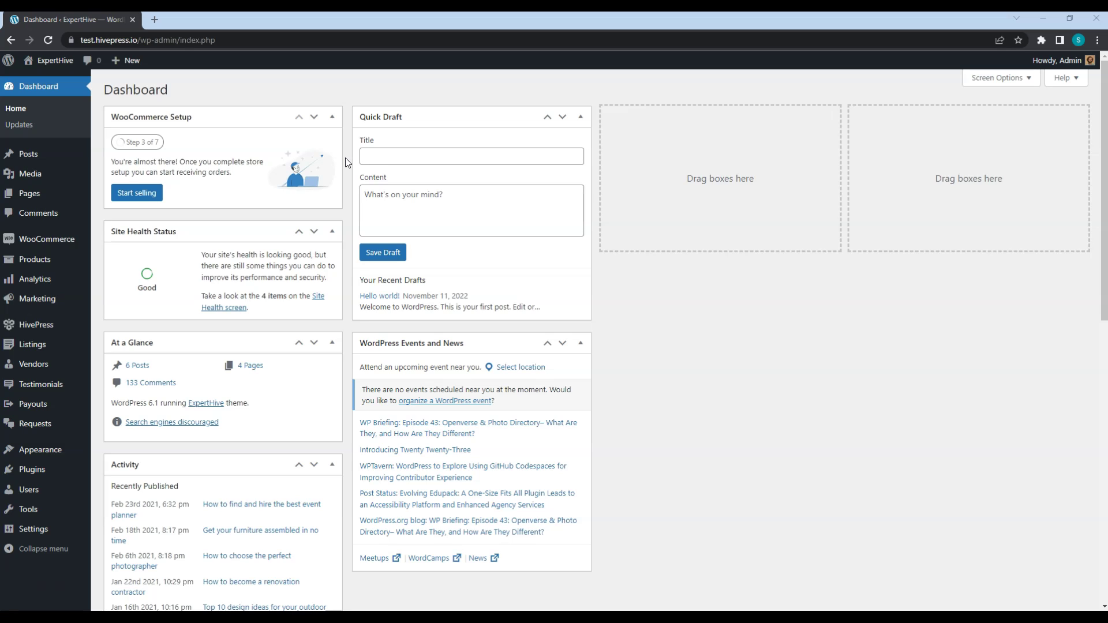
Step: Create a new page titled 'Home'
mouse_move(49, 194)
click(137, 213)
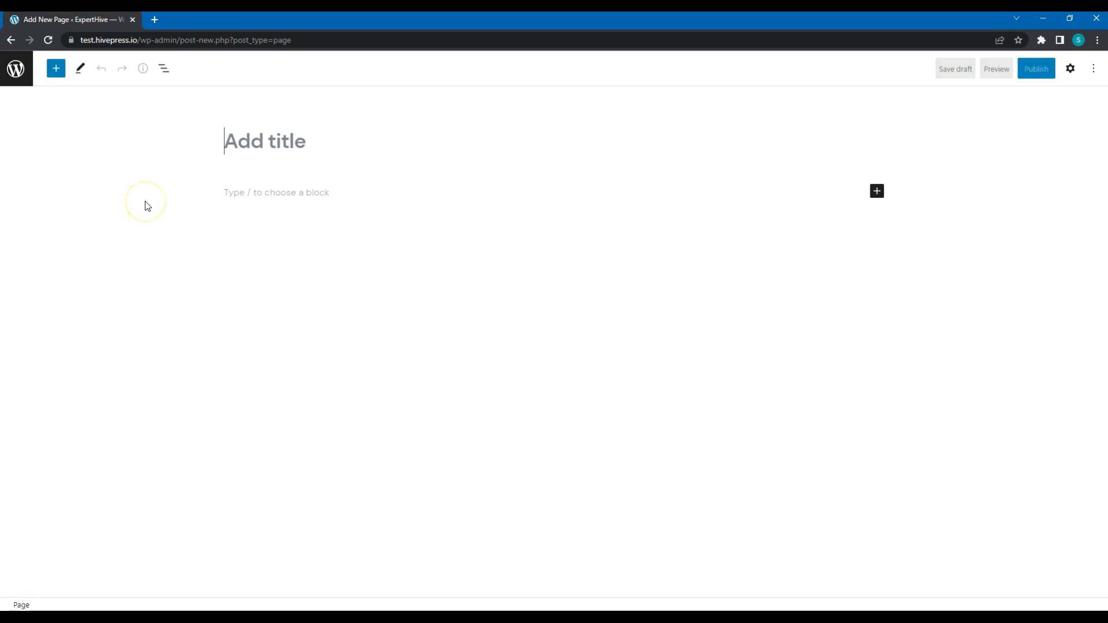
click(242, 140)
text(Home)
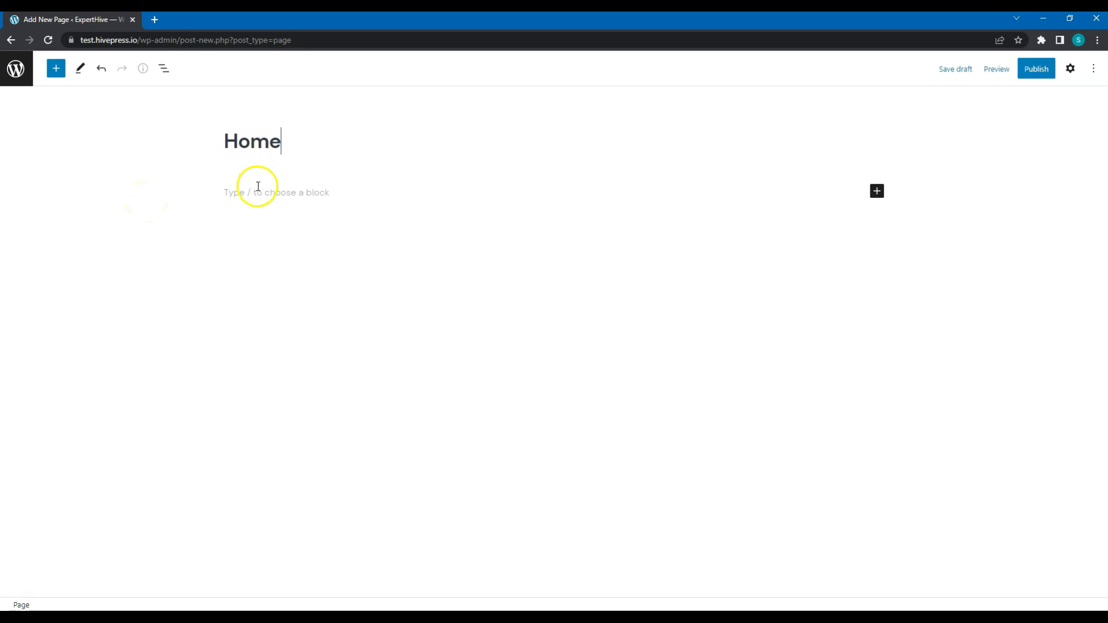
Step: Add the level-1 heading 'Find an expert for any kind of task' below the title
click(261, 188)
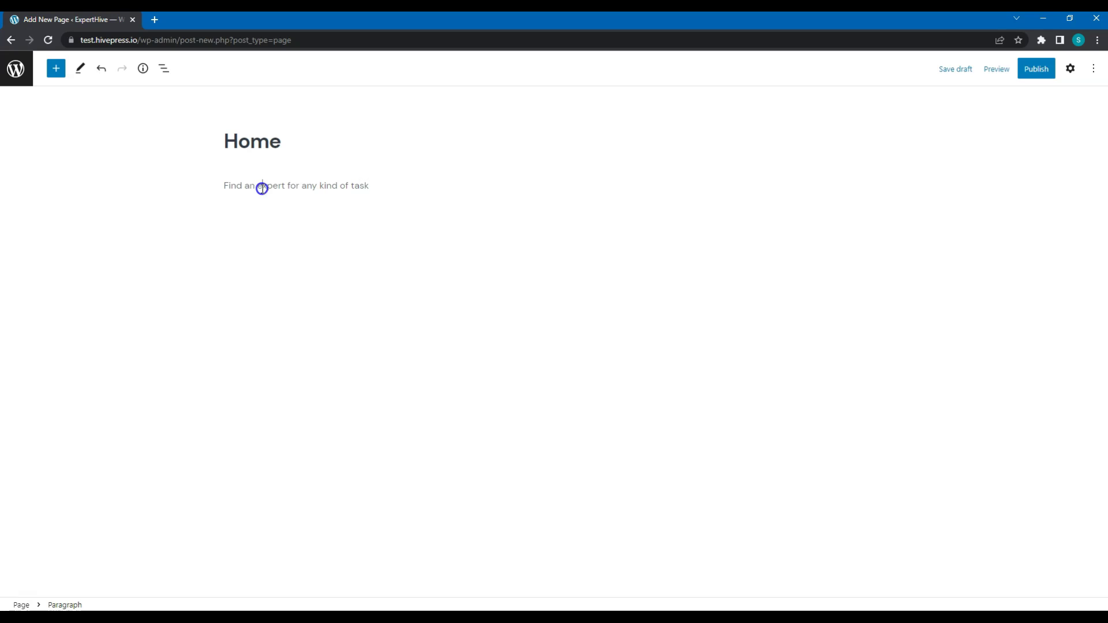
click(240, 154)
click(265, 209)
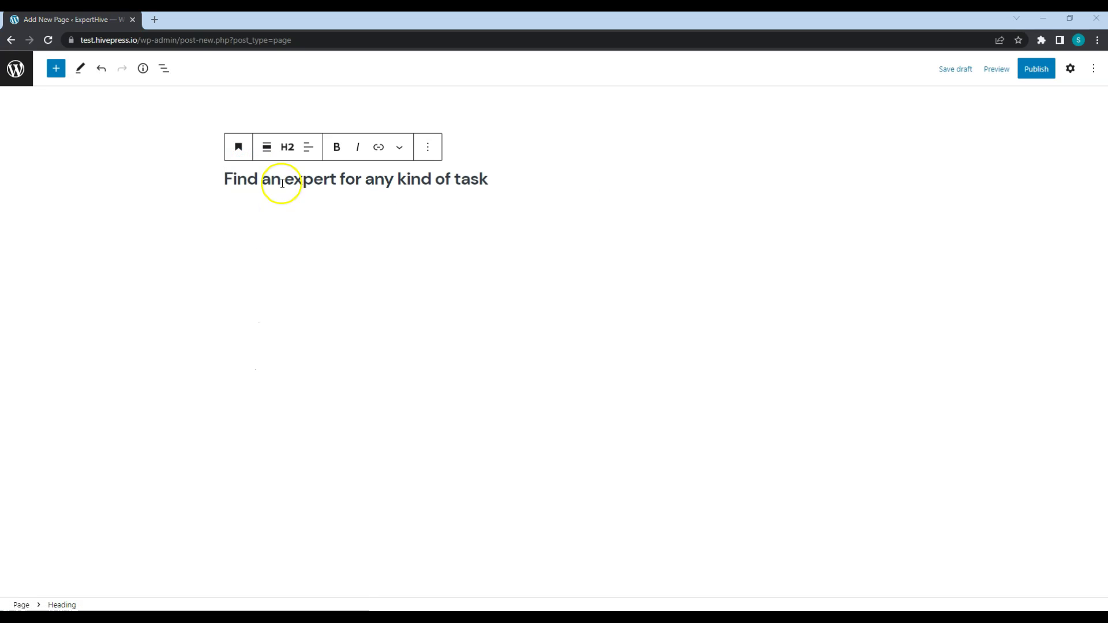
click(288, 147)
click(292, 180)
click(256, 230)
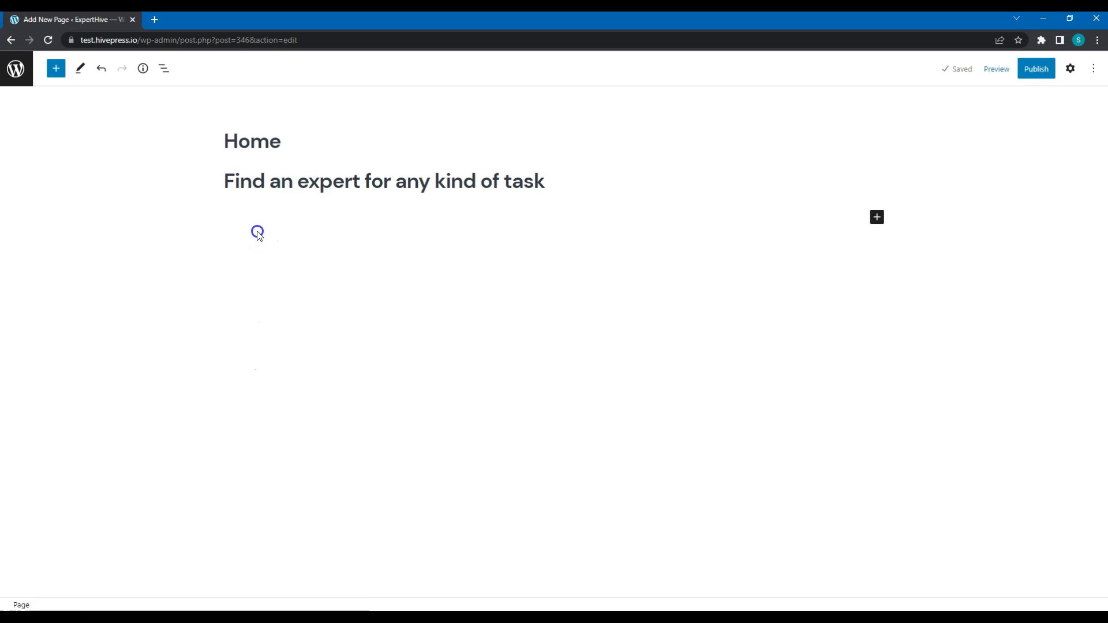
click(560, 174)
Step: Paste the intro sentence as a paragraph under the heading, with text size M
key(Return)
text(Get help from thousands of trusted experts near you for everything from home repairs to beauty services.)
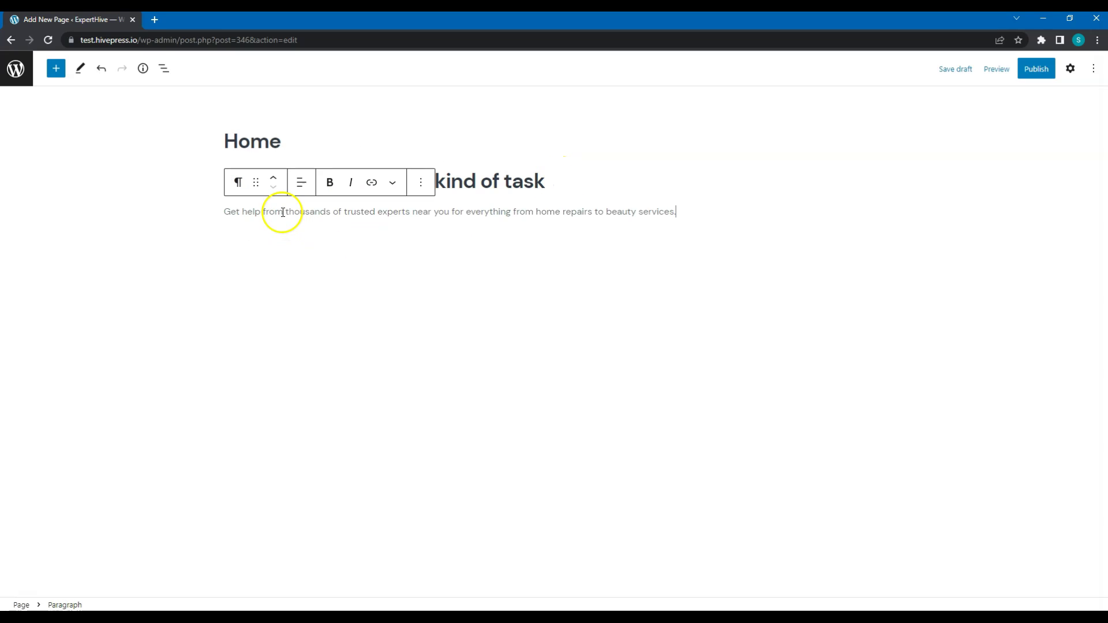
click(1070, 68)
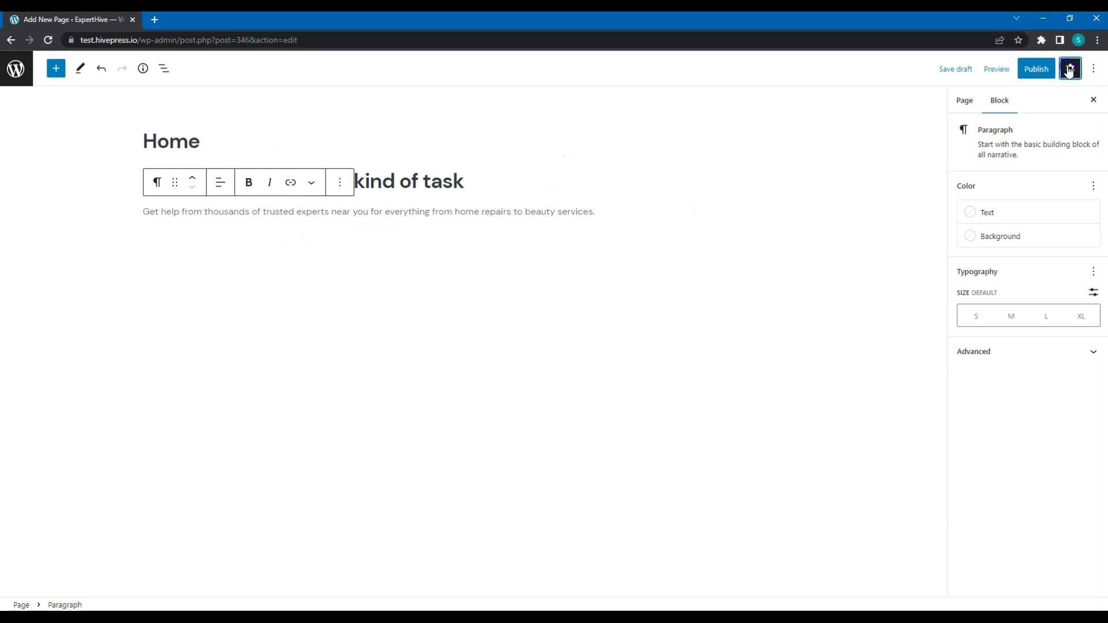
click(1013, 321)
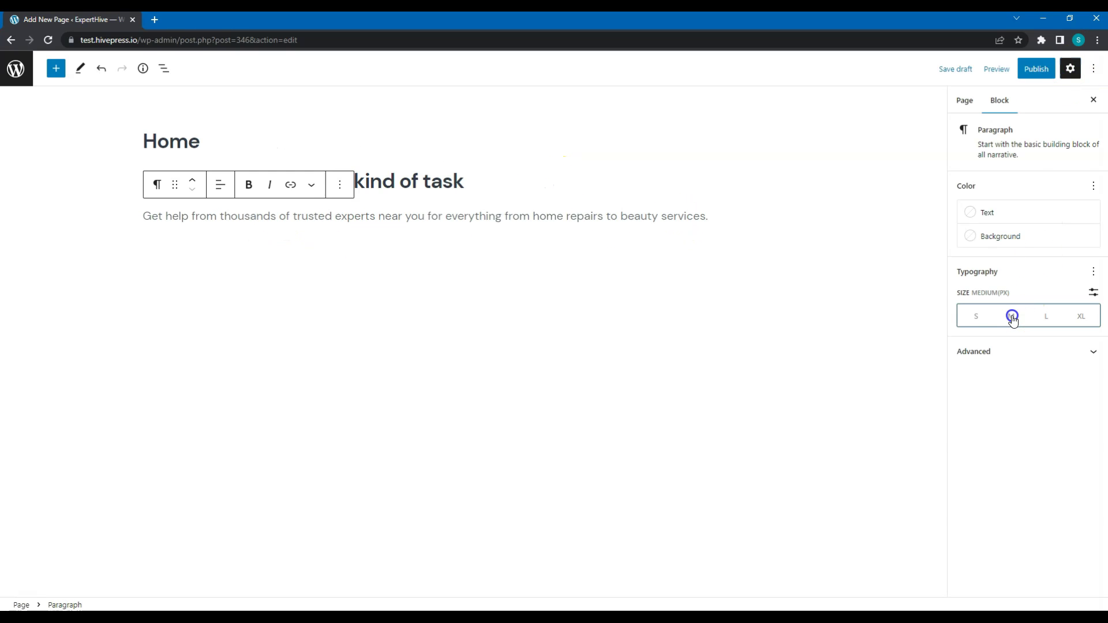
Step: Insert a Spacer block with height 10 below the intro paragraph
click(829, 213)
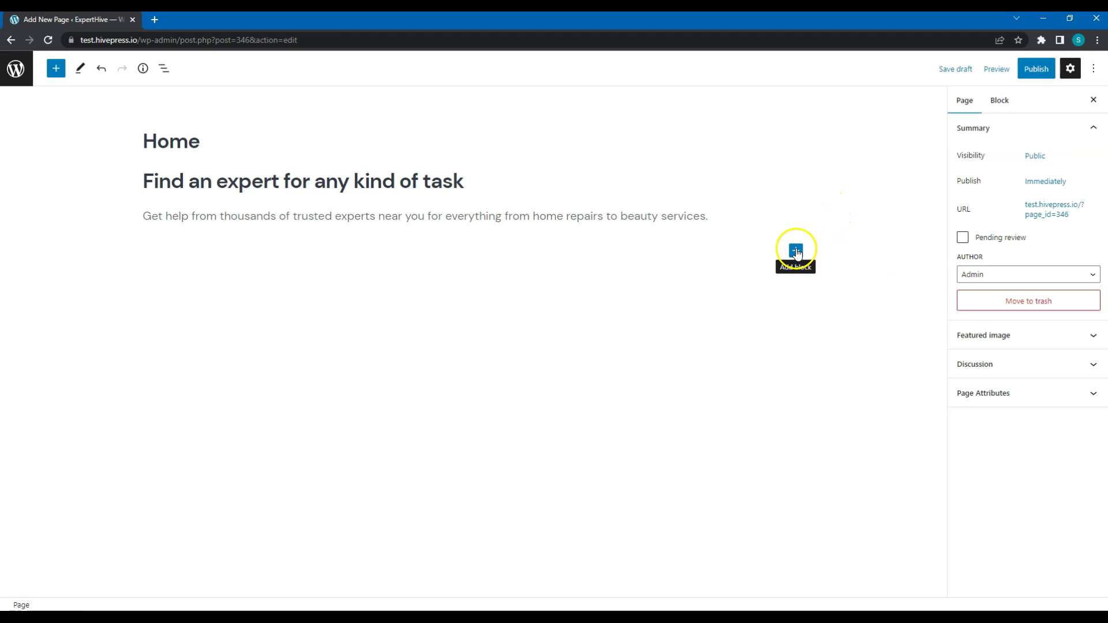
click(796, 251)
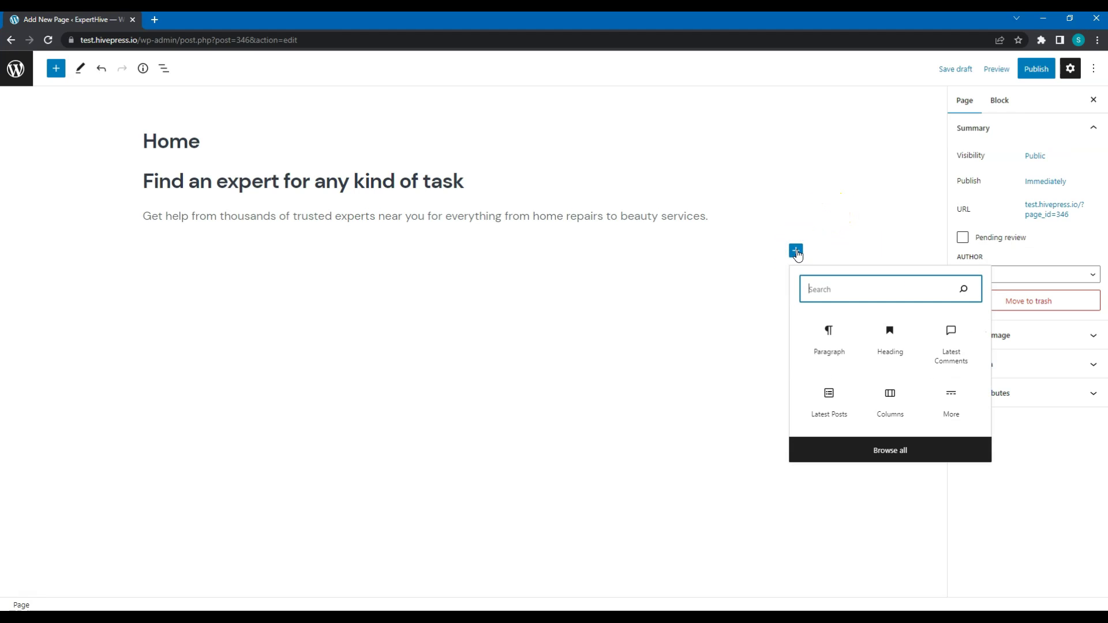
click(854, 291)
text(spaces)
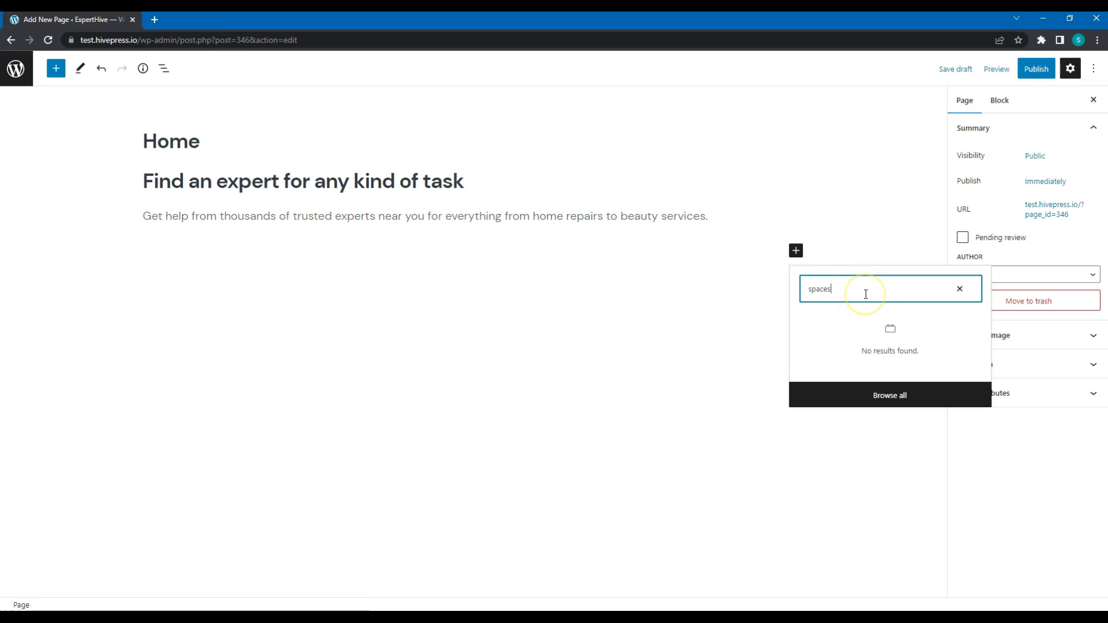
key(BackSpace)
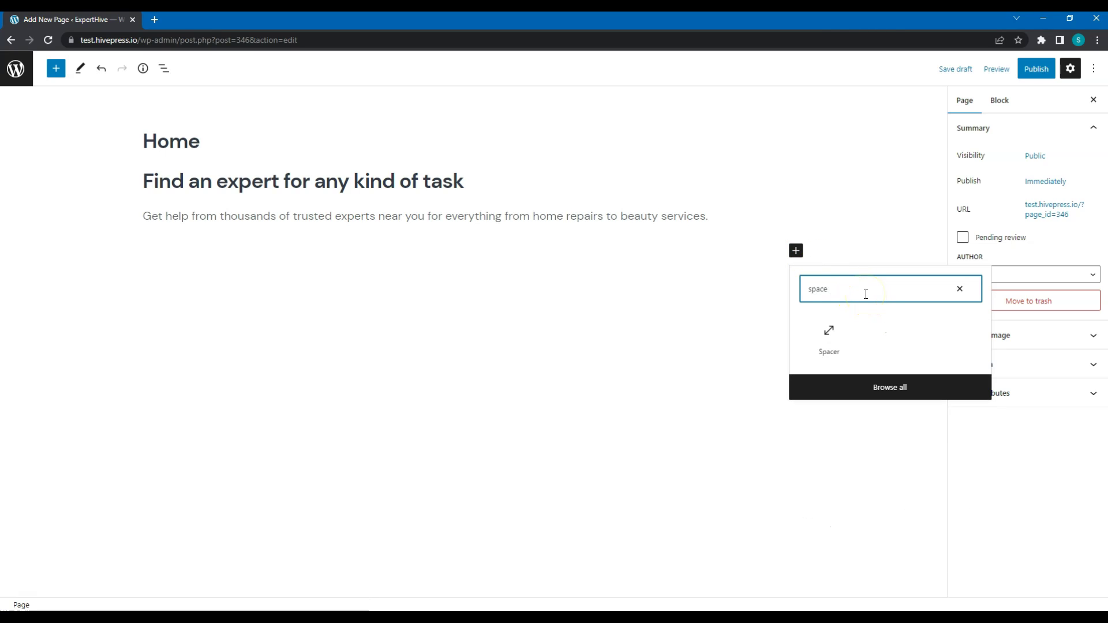
click(828, 334)
double_click(974, 226)
text(10)
click(804, 289)
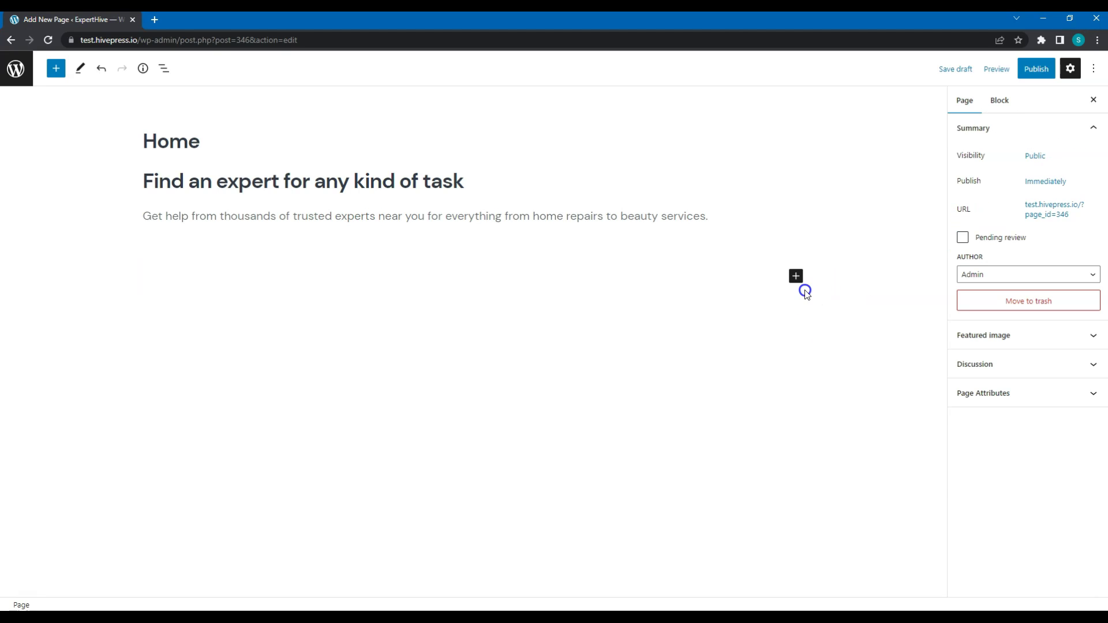
Step: Insert a Listing Tags block below the spacer
click(796, 277)
click(847, 318)
text(tags)
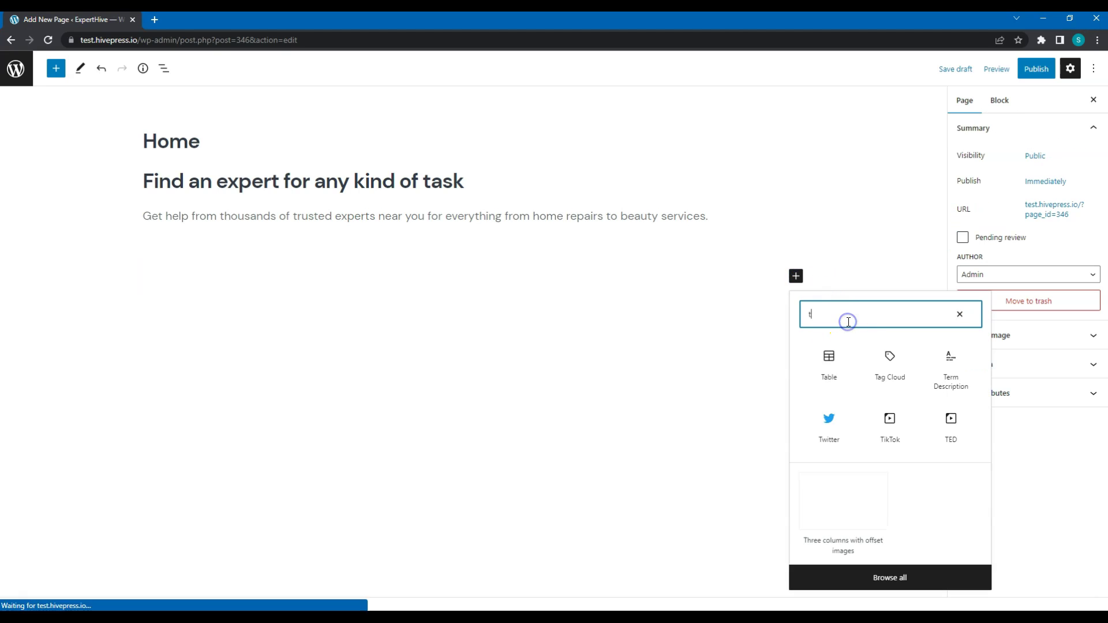
click(887, 423)
click(840, 319)
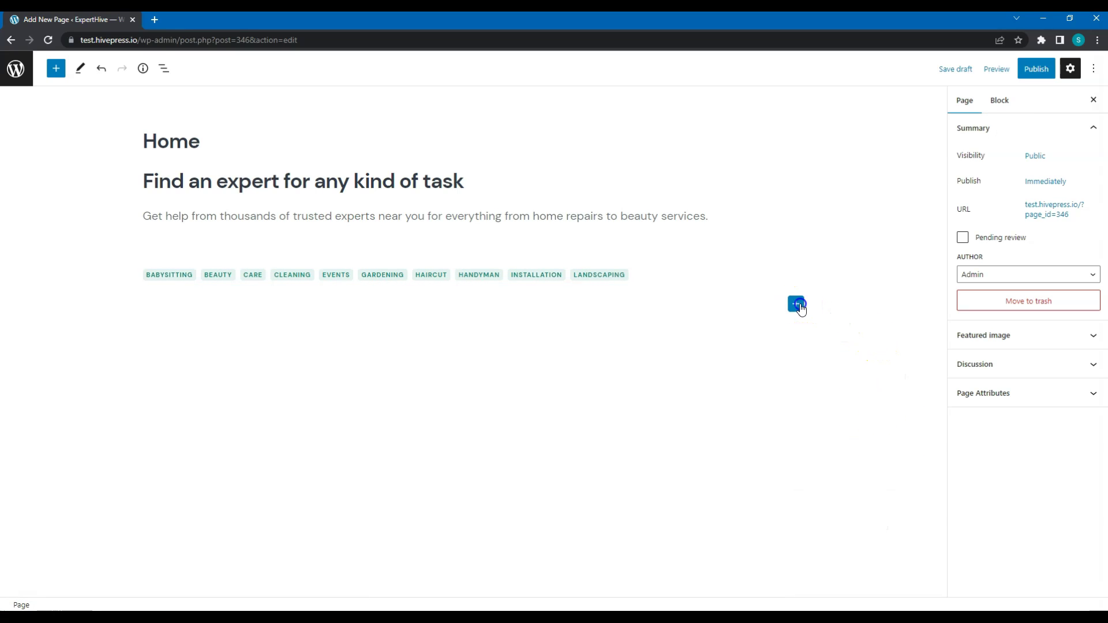
Step: Add a Read More break and a Columns block below the tags
click(796, 304)
text(more)
click(827, 384)
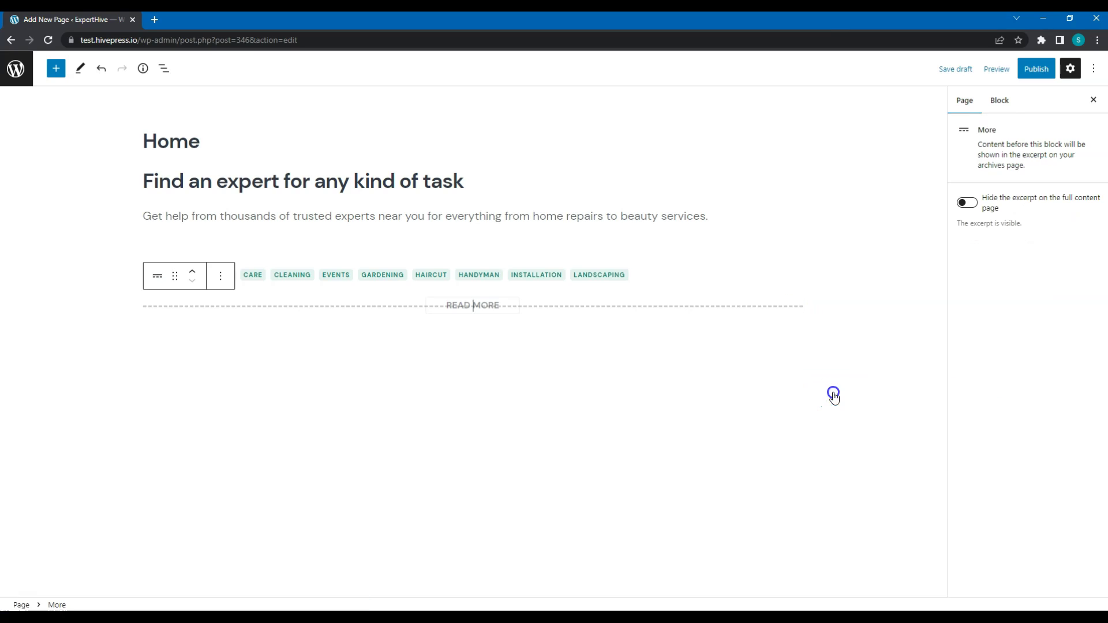
click(825, 348)
click(796, 336)
text(colu)
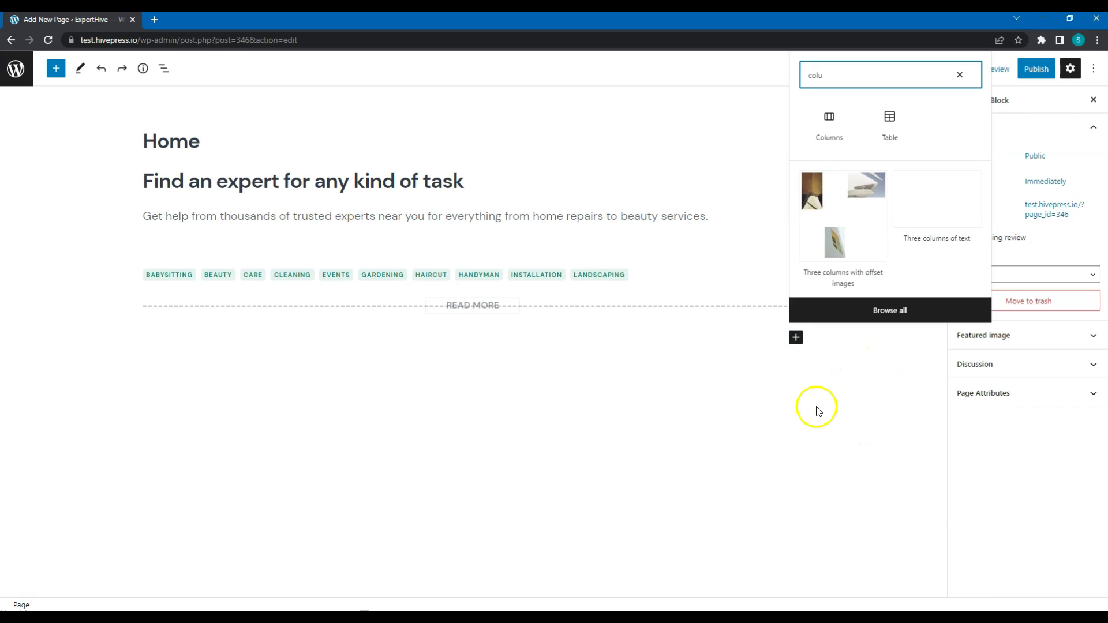
click(826, 128)
Step: Use the 50 / 50 column layout and place a Listing Search Form in the first column
click(230, 407)
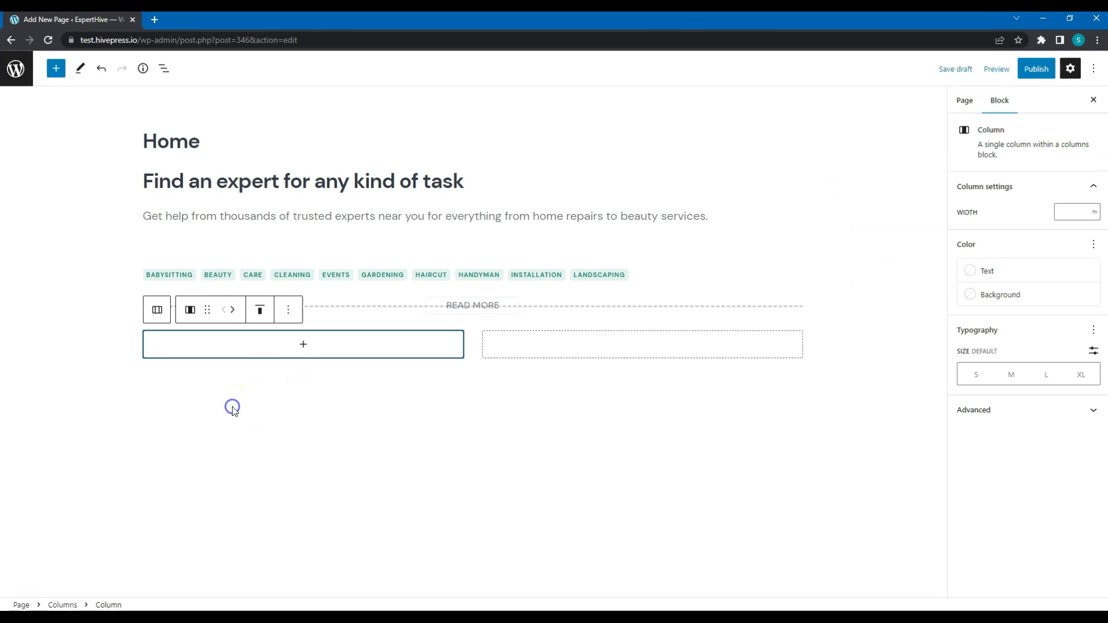
click(310, 352)
text(search li)
click(301, 456)
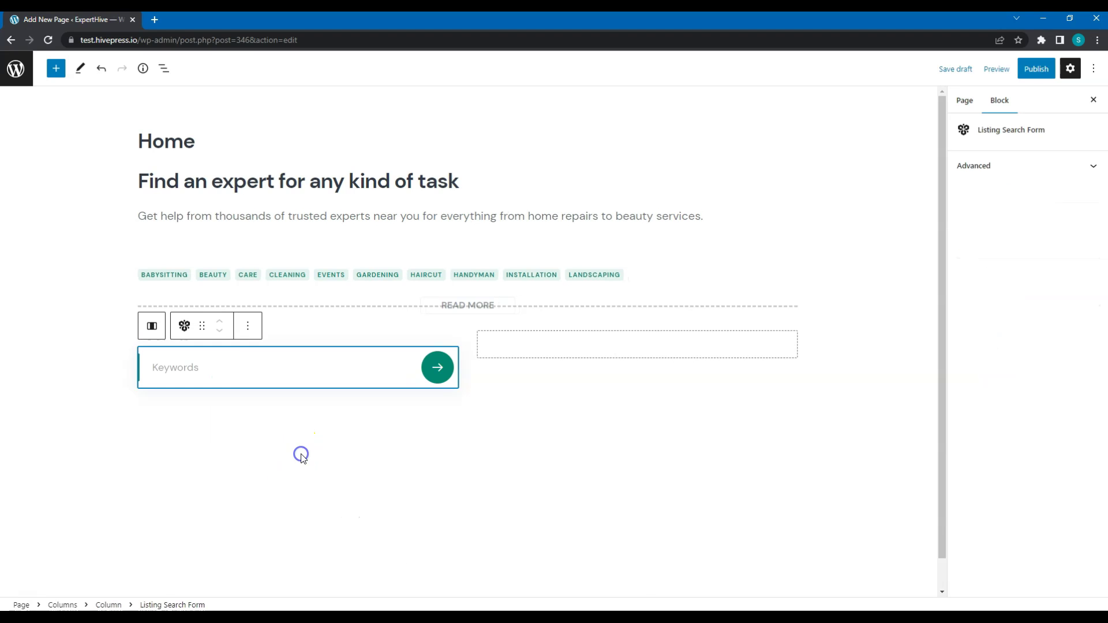
Step: Insert a Listing Categories block set to 4 columns and 8 categories
click(789, 430)
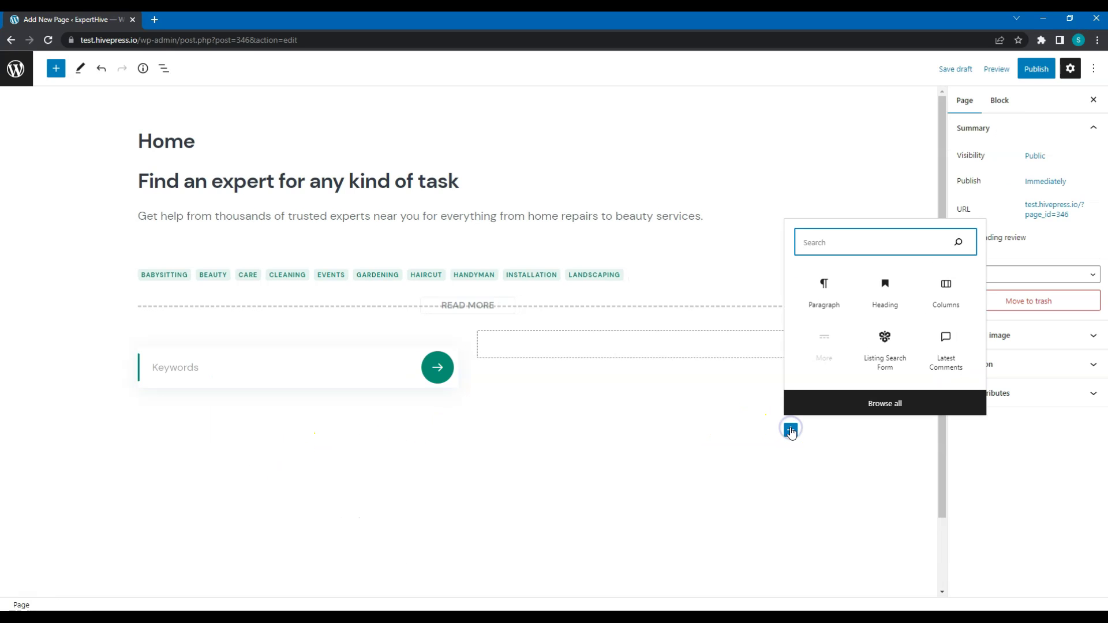
text(listing)
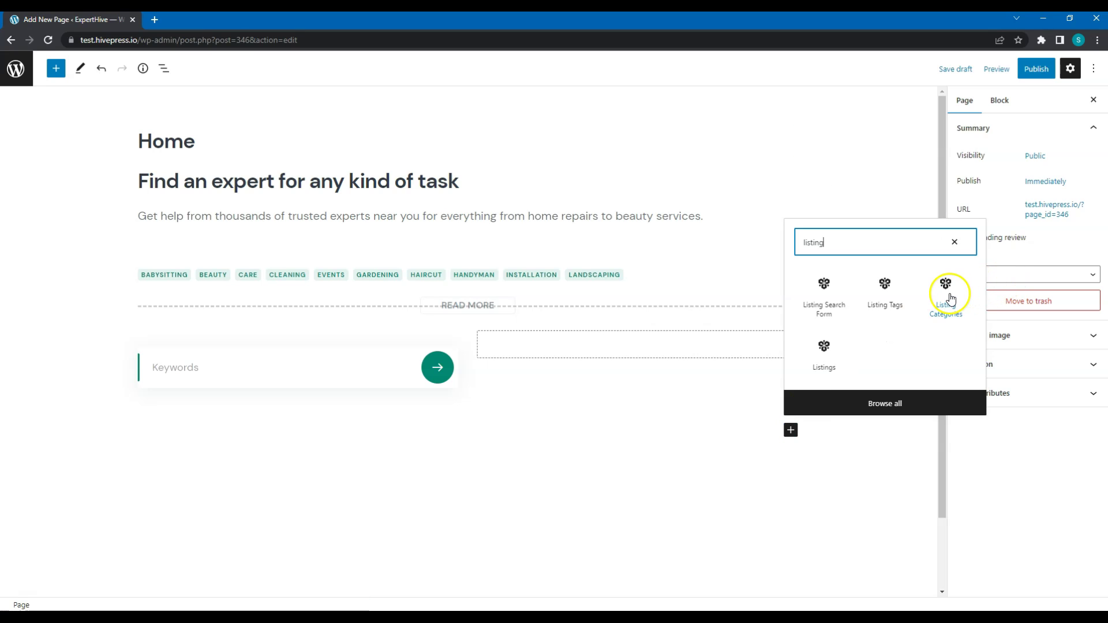
click(950, 299)
scroll(798, 400, down, 4)
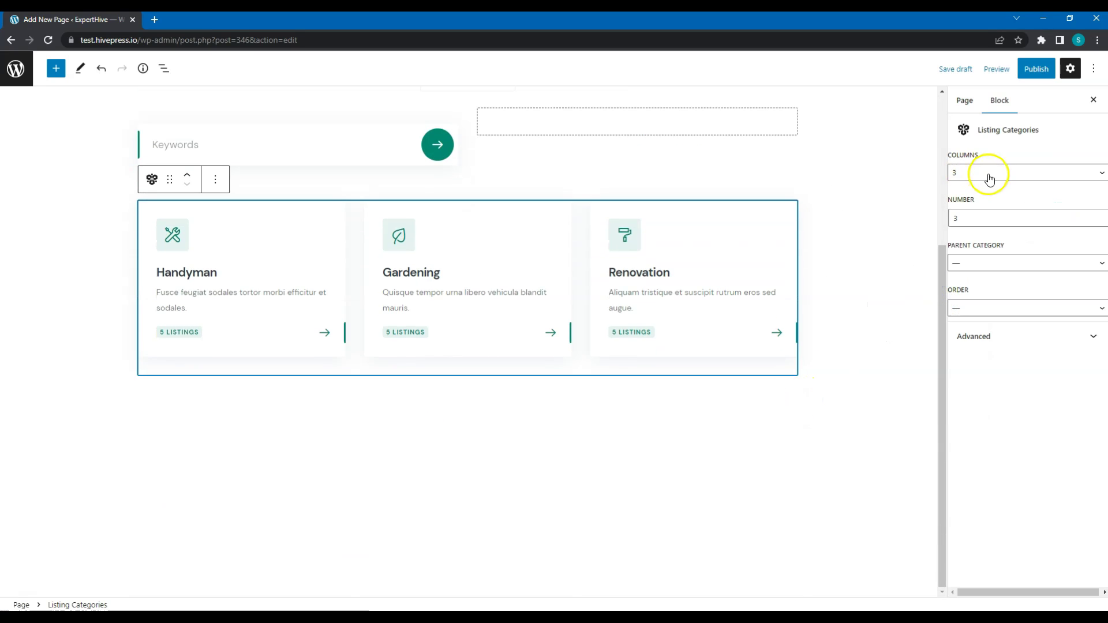
click(989, 179)
click(980, 207)
click(977, 215)
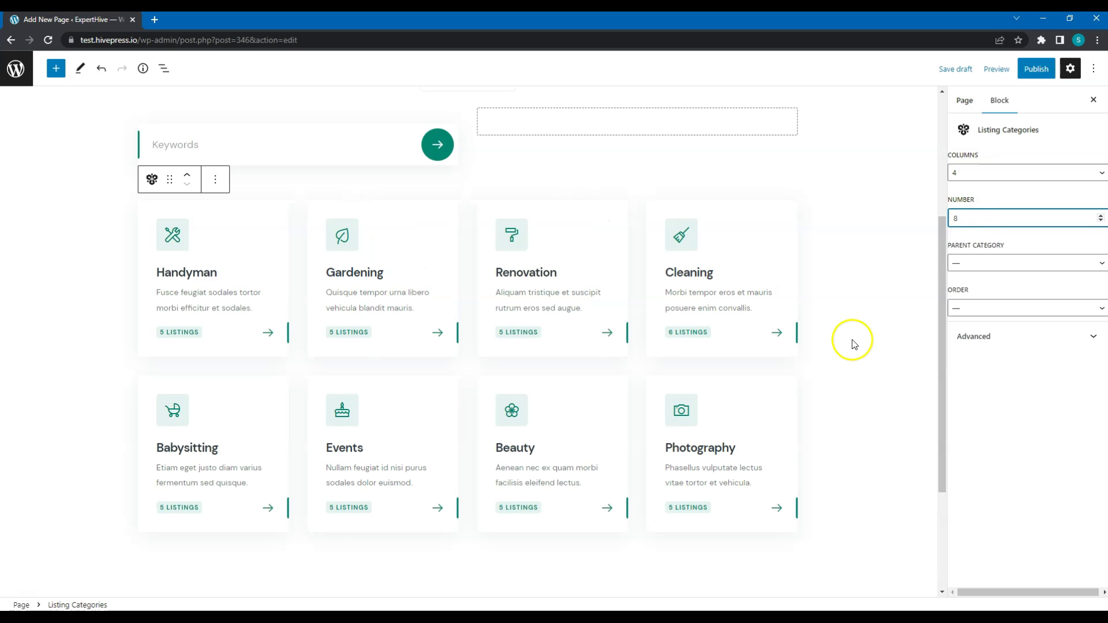
scroll(697, 388, down, 3)
click(677, 390)
Step: Add a 'Top Experts' heading with the CSS class content-title
click(652, 383)
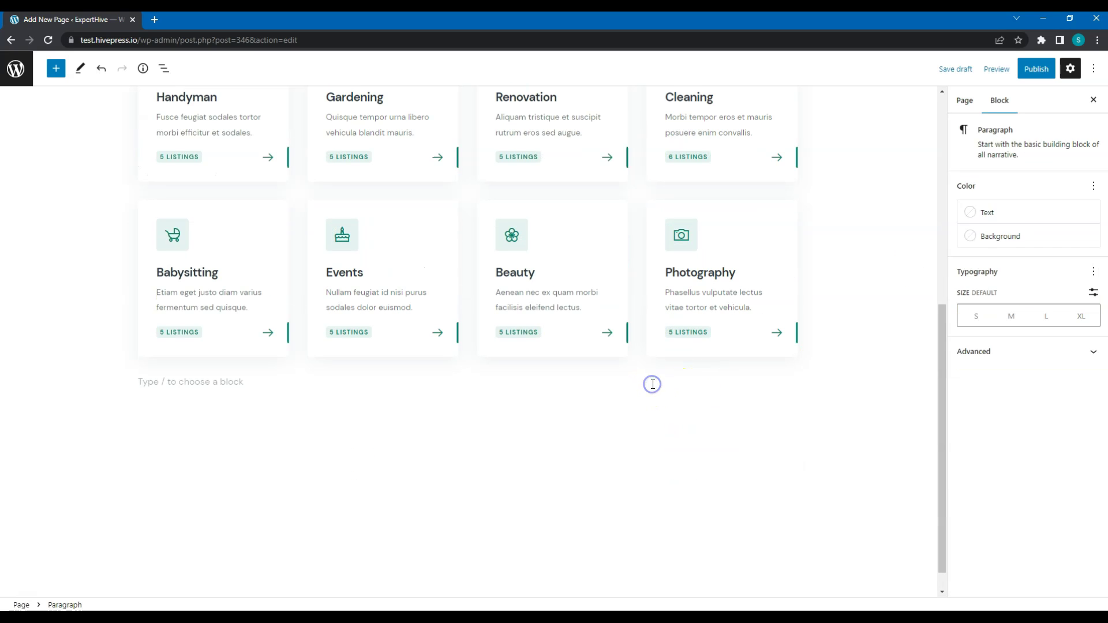
text(Top Experts)
click(151, 354)
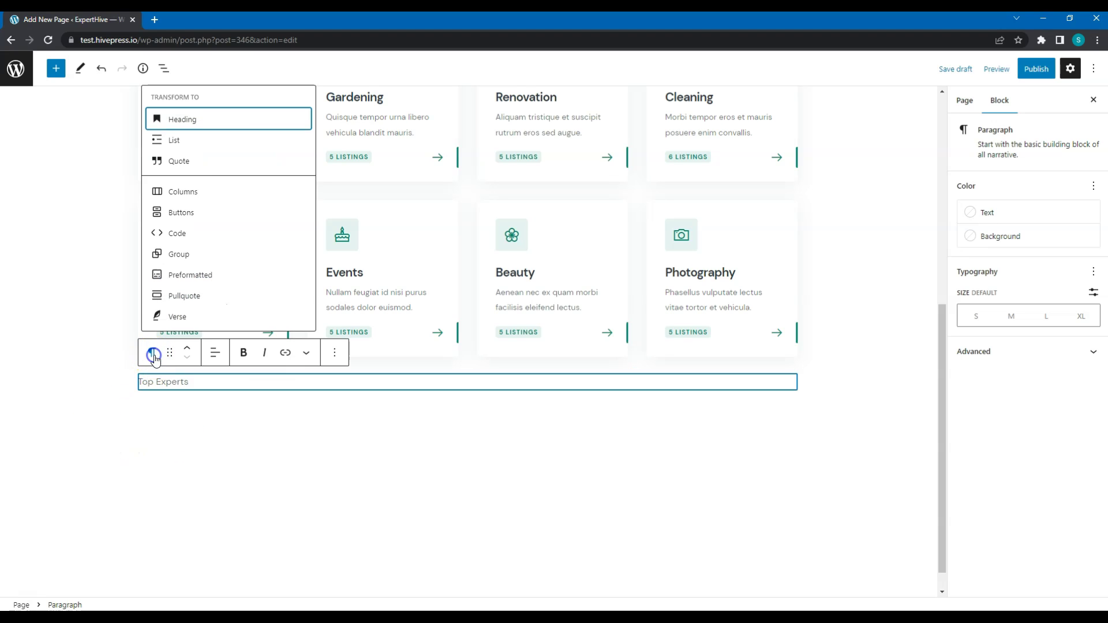
click(246, 114)
click(287, 386)
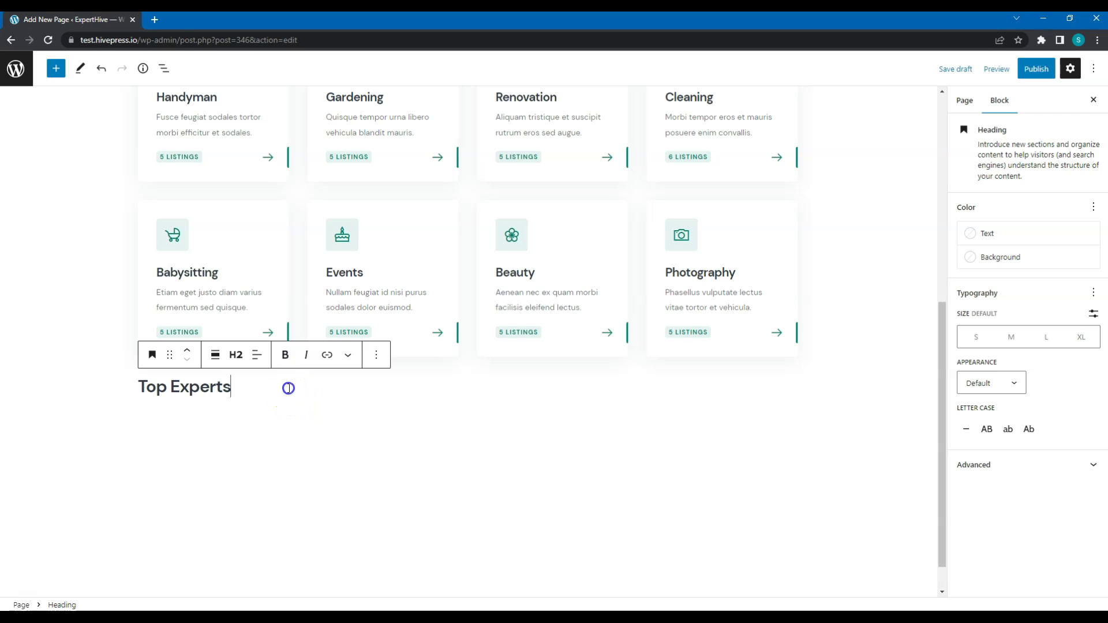
click(987, 466)
scroll(992, 500, down, 1)
click(986, 549)
text(content-title)
Step: Add the subtitle paragraph 'Our most trusted and skilled experts.' below the heading
click(330, 414)
key(Return)
text(Our most trusted and skilled experts.)
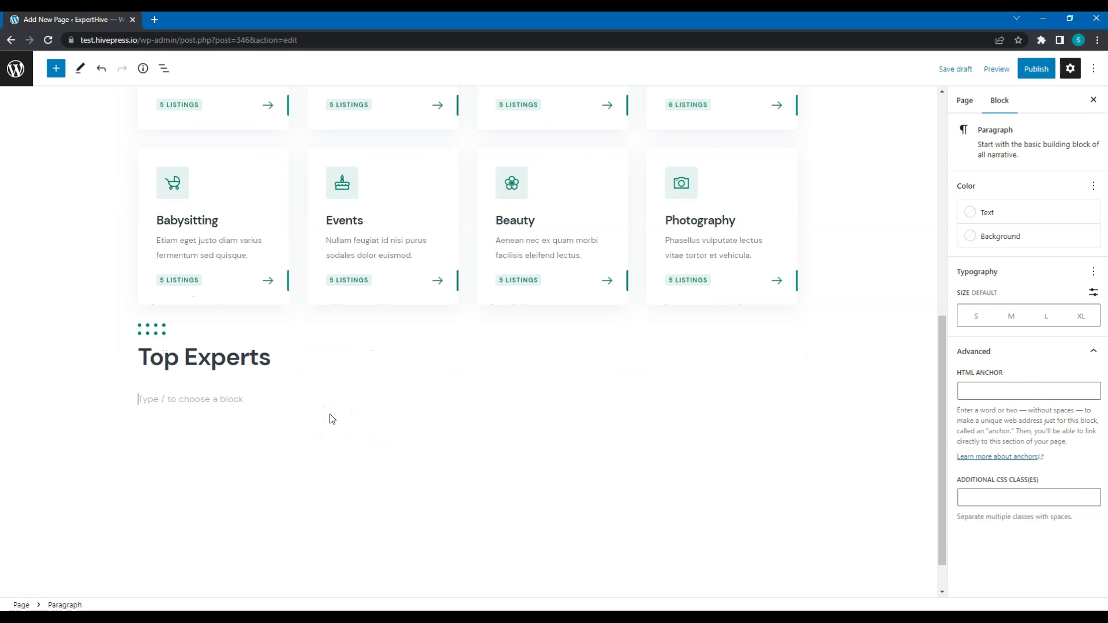
click(965, 498)
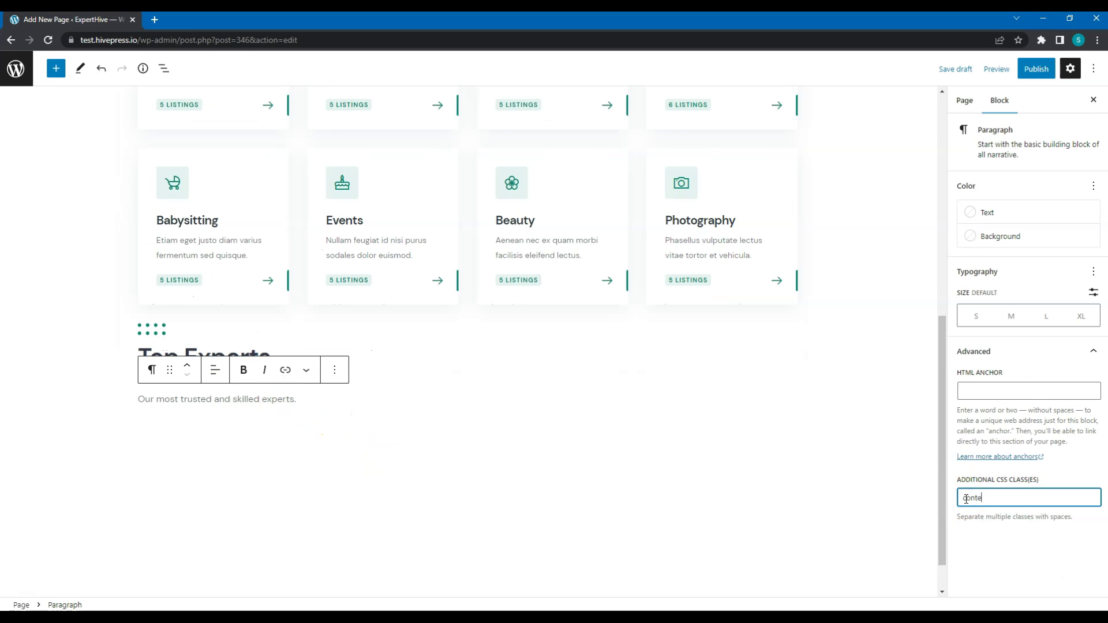
Step: Give the subtitle class content-subtitle, then insert a Vendors block showing 6 experts
text(content-subtitle)
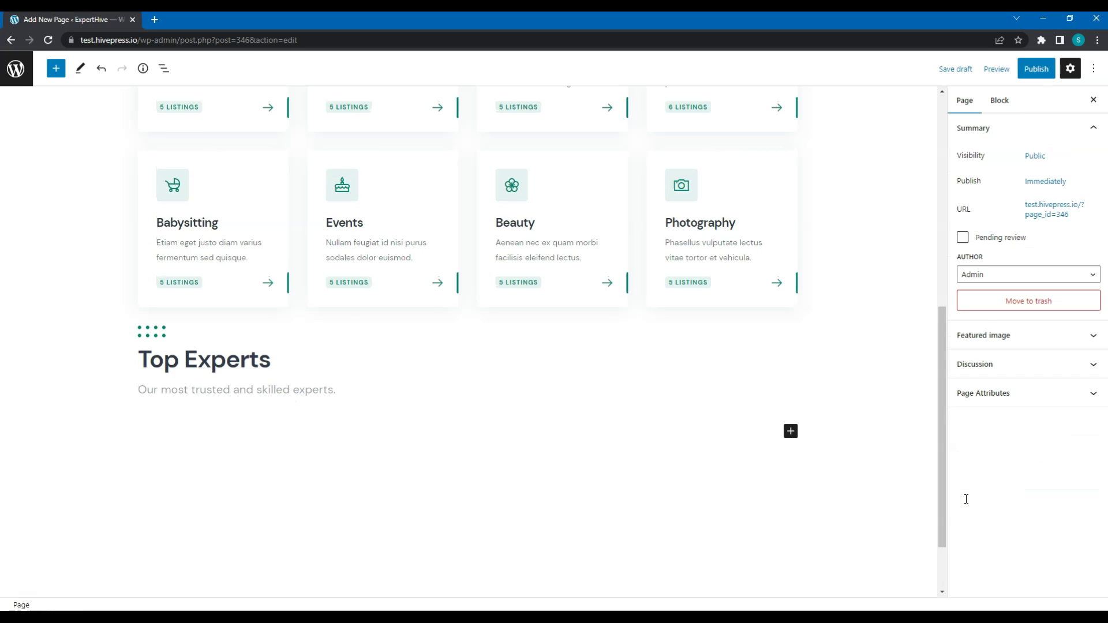
click(791, 430)
text(vendor)
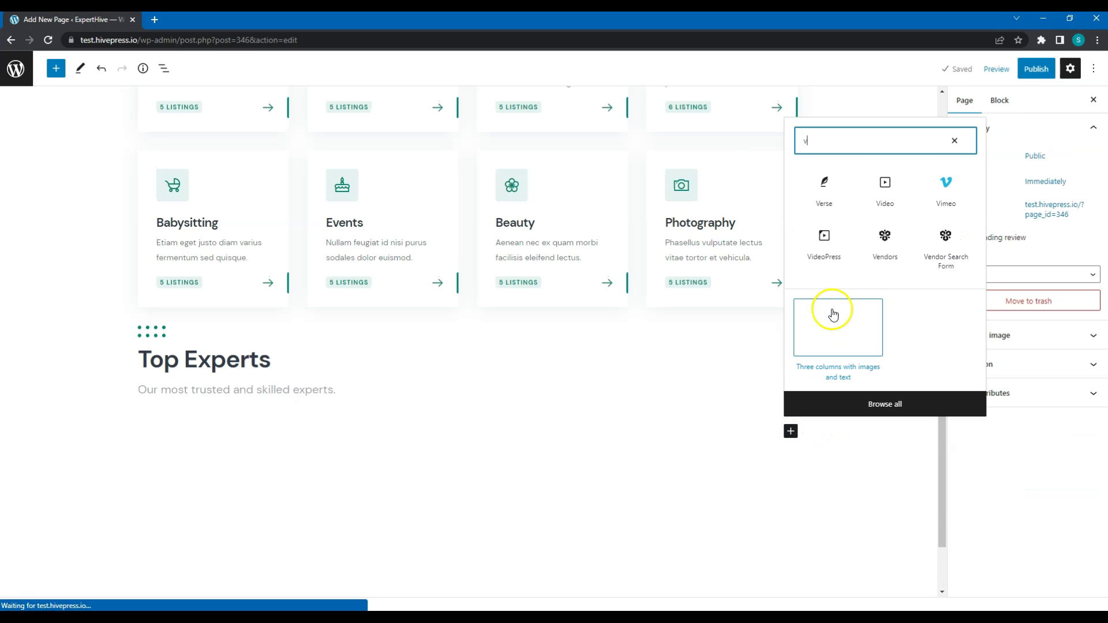
click(824, 509)
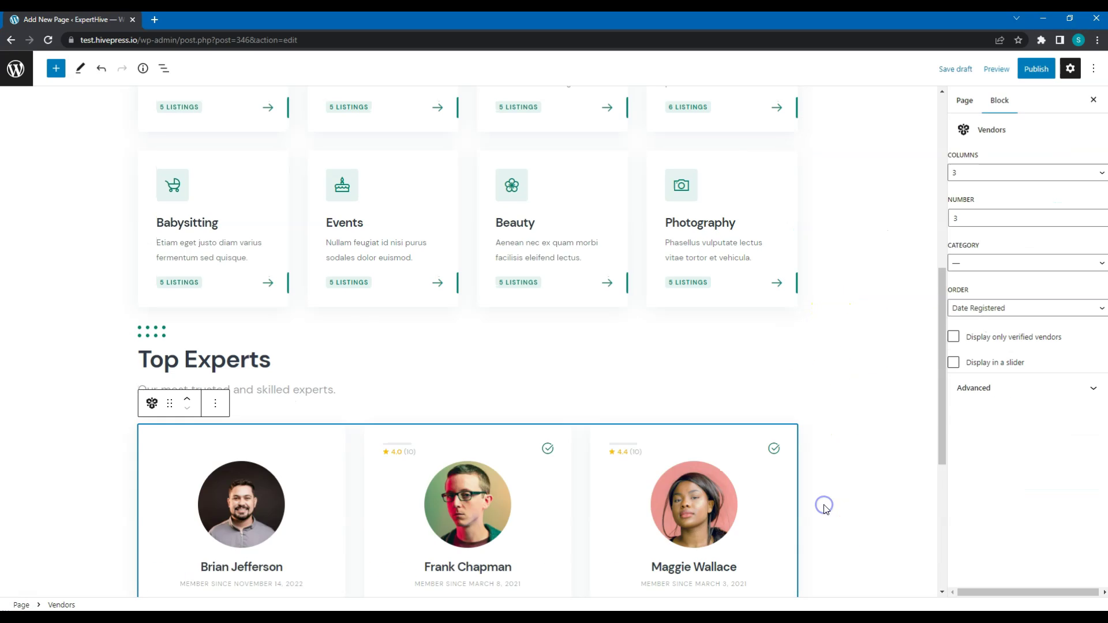
click(1011, 216)
key(BackSpace)
scroll(823, 370, down, 5)
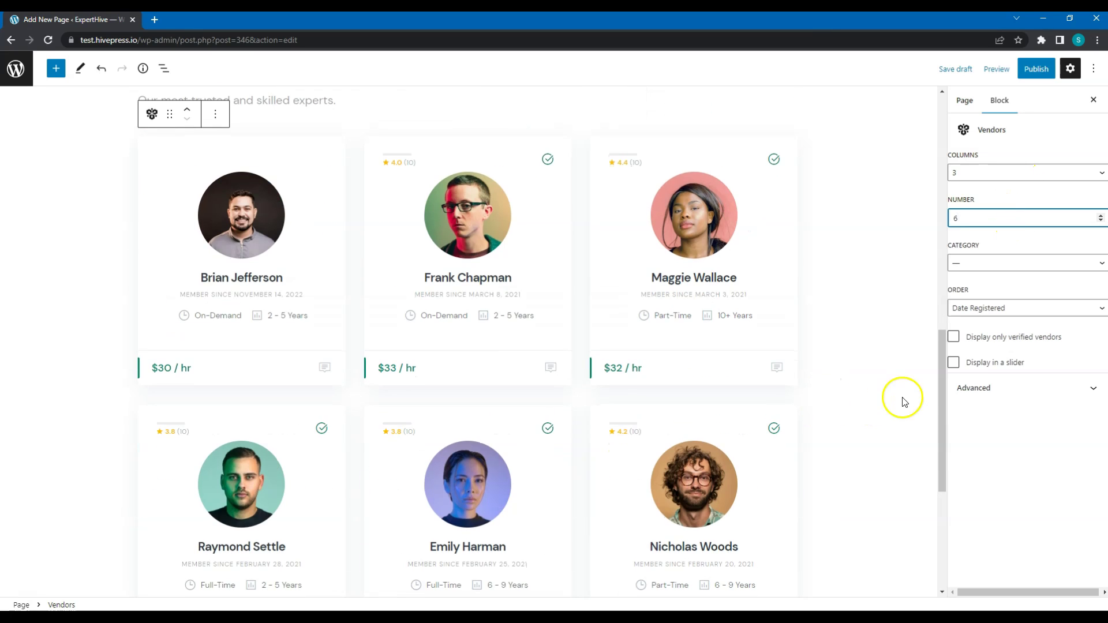
Step: Show the vendors in a slider and upload Featured 1.jpg to Featured 3.jpg through the featured image picker
click(953, 363)
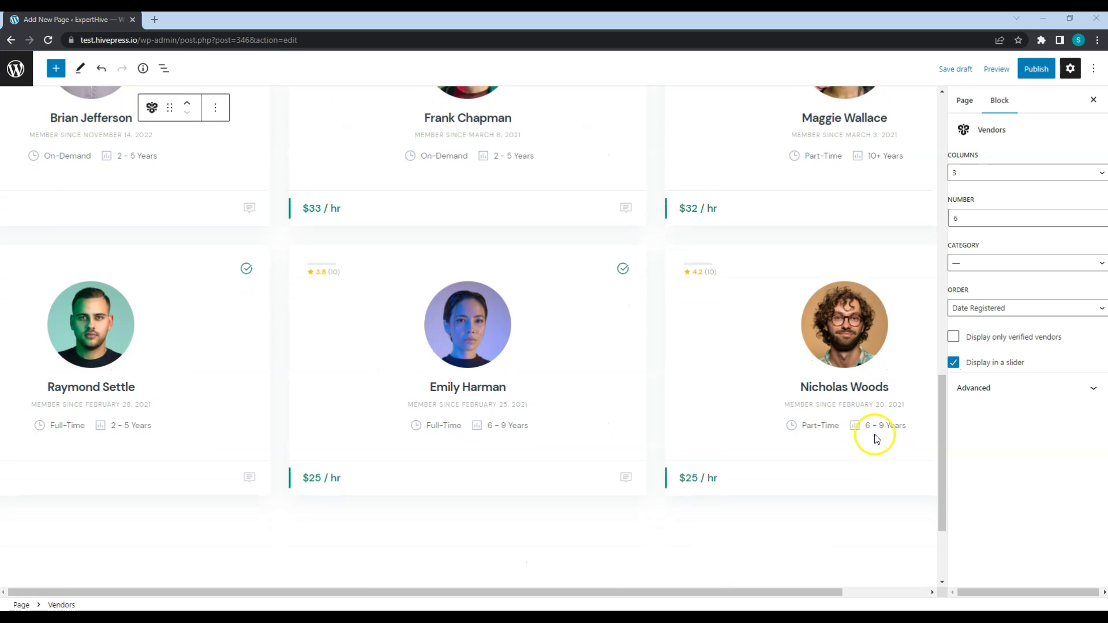
scroll(874, 434, up, 10)
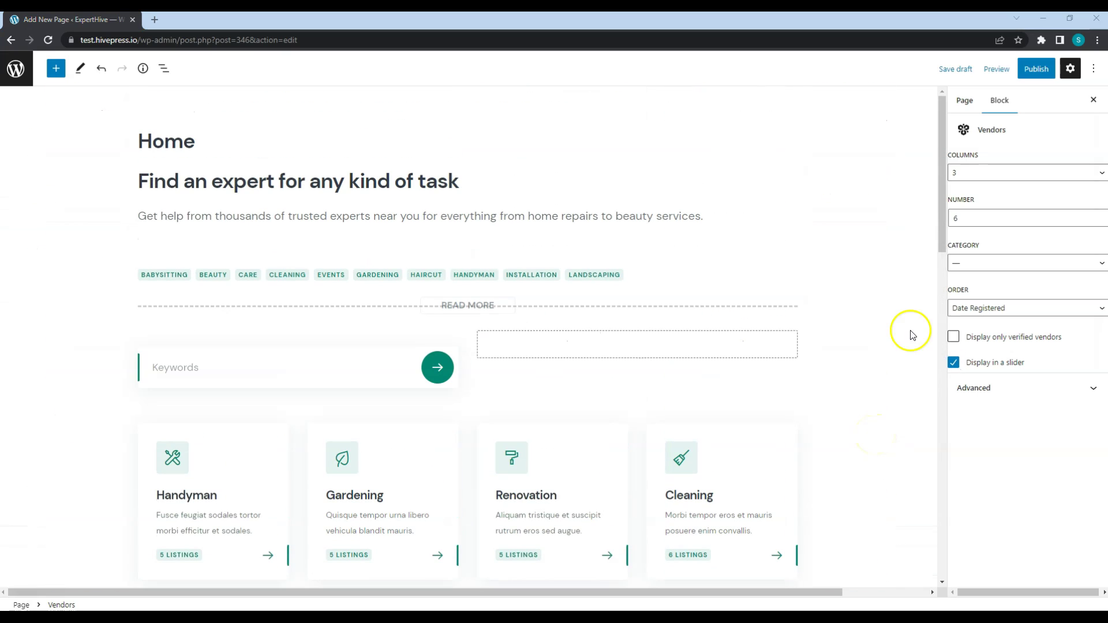
click(964, 101)
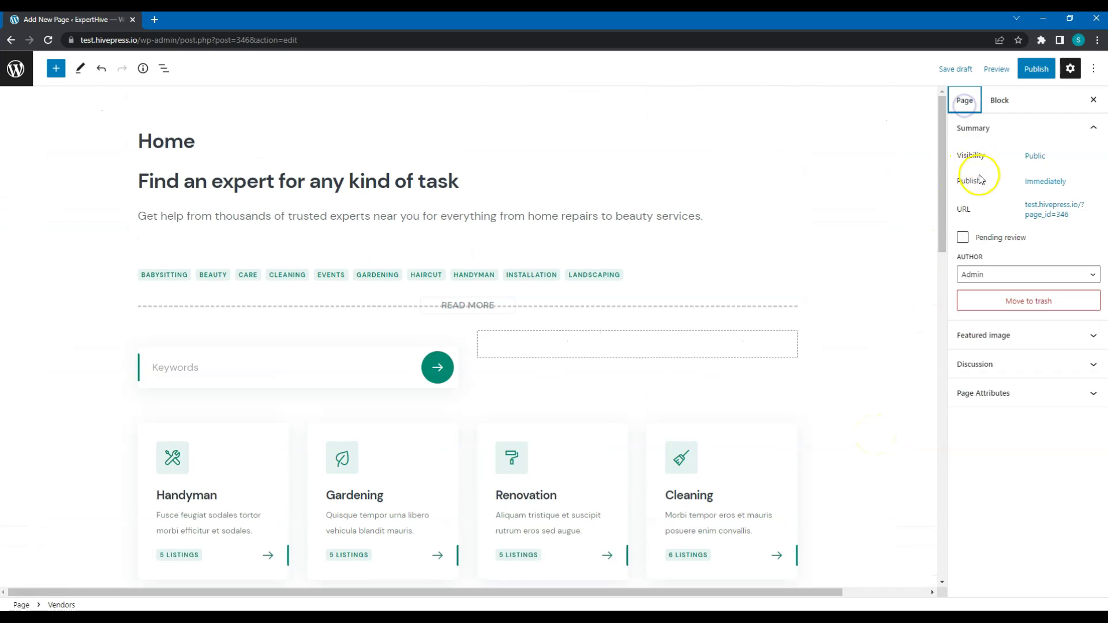
click(1007, 335)
click(1014, 379)
click(585, 315)
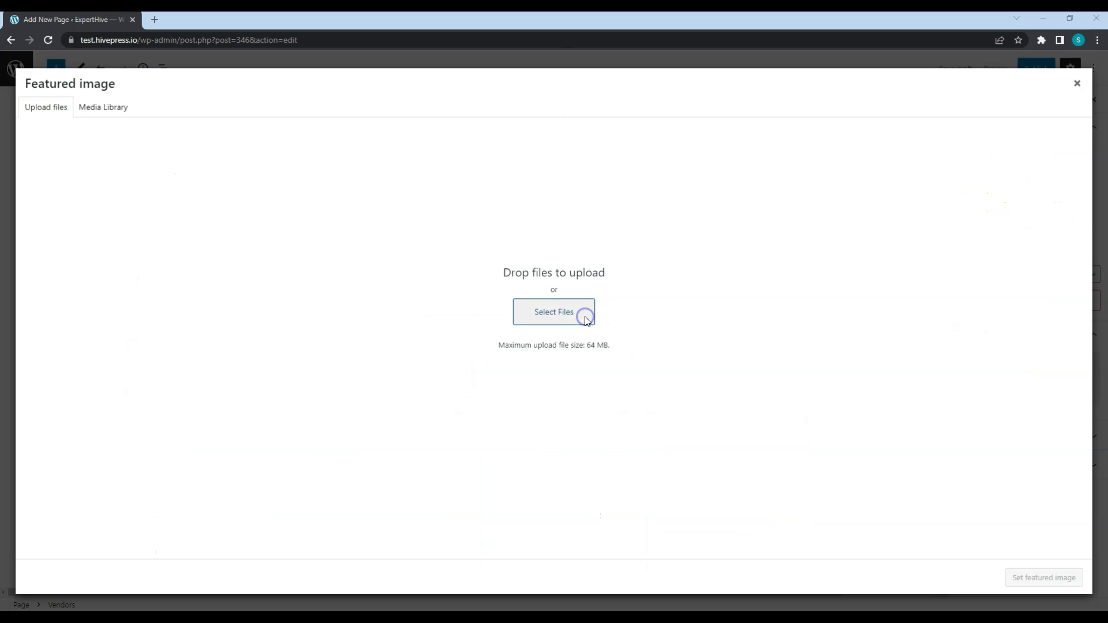
drag(198, 242, 346, 155)
click(471, 369)
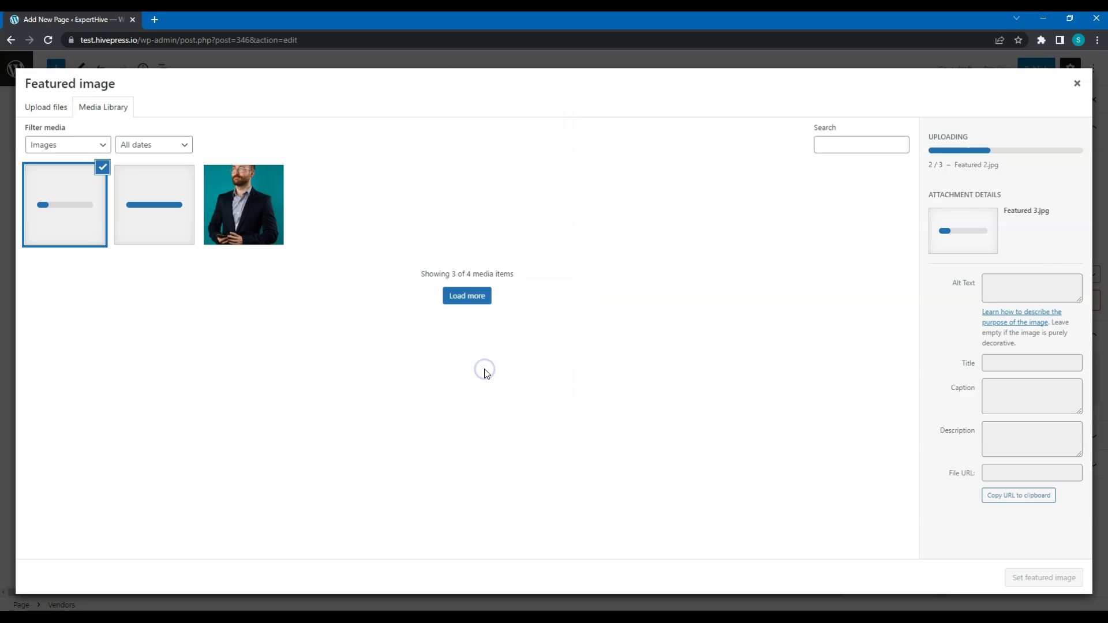
click(1076, 83)
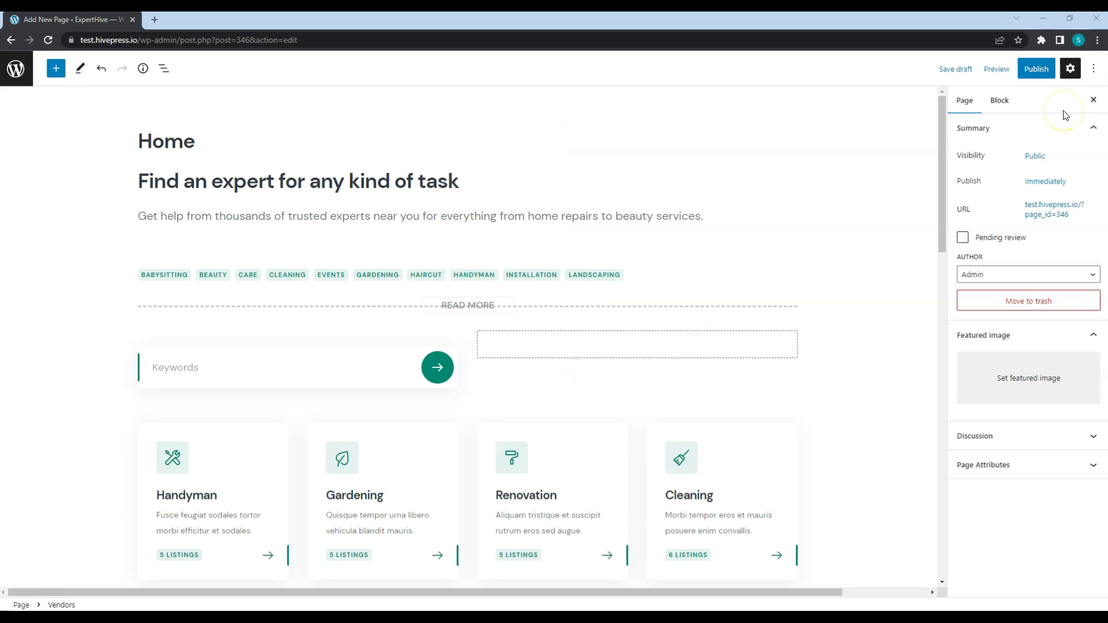
Step: Publish the Home page, confirming in the pre-publish panel
click(1036, 81)
click(997, 68)
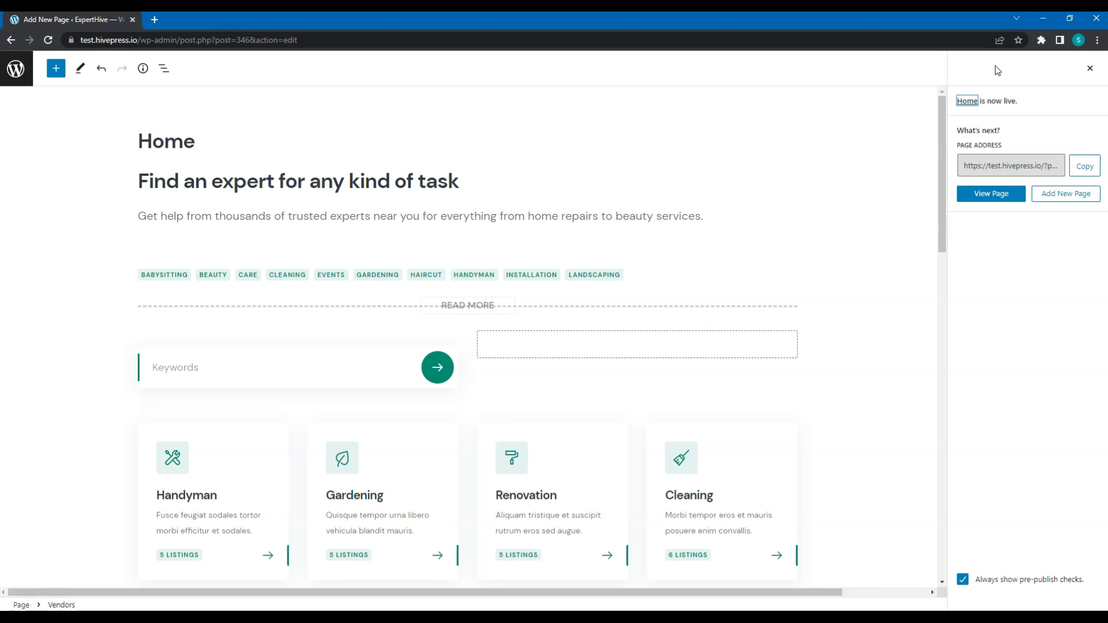
Step: Create and publish a blank page titled 'Services'
click(1059, 196)
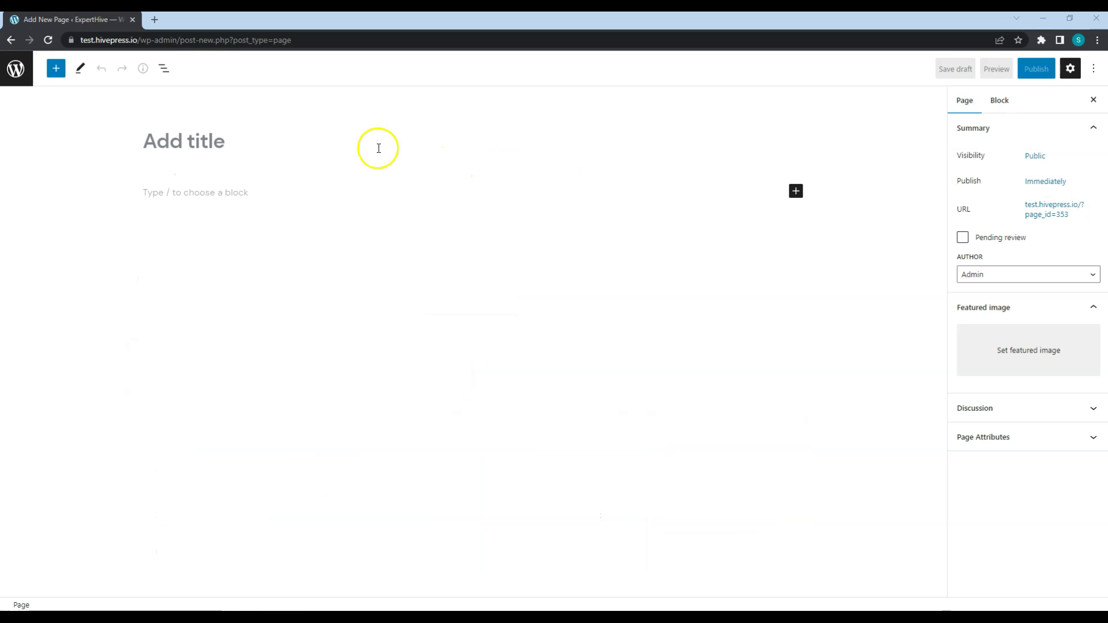
click(273, 141)
text(Services)
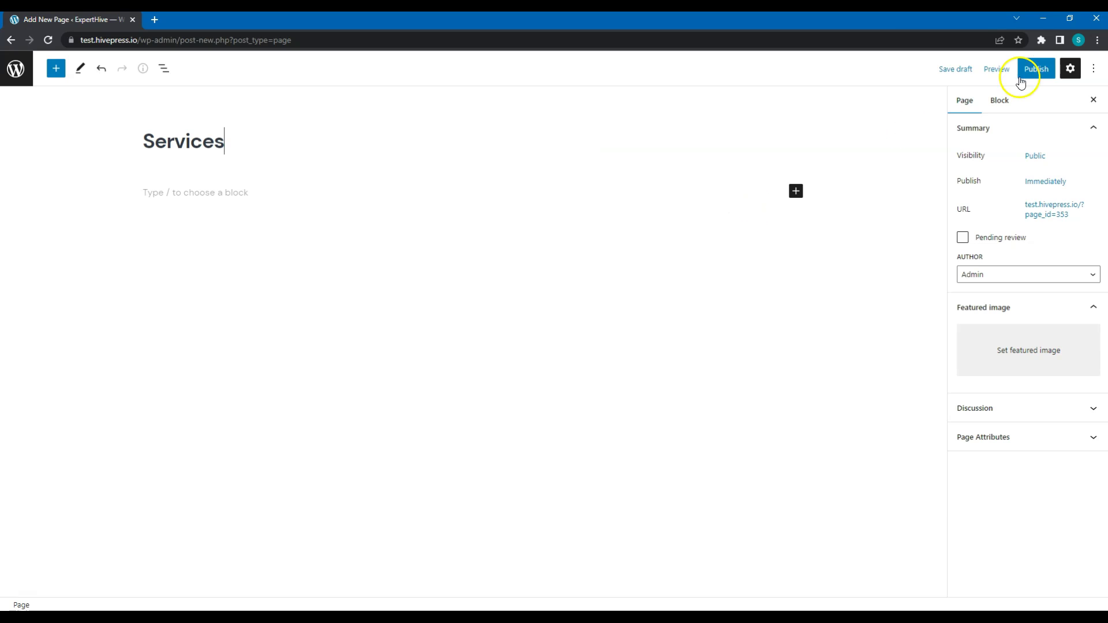
click(1029, 69)
click(1021, 74)
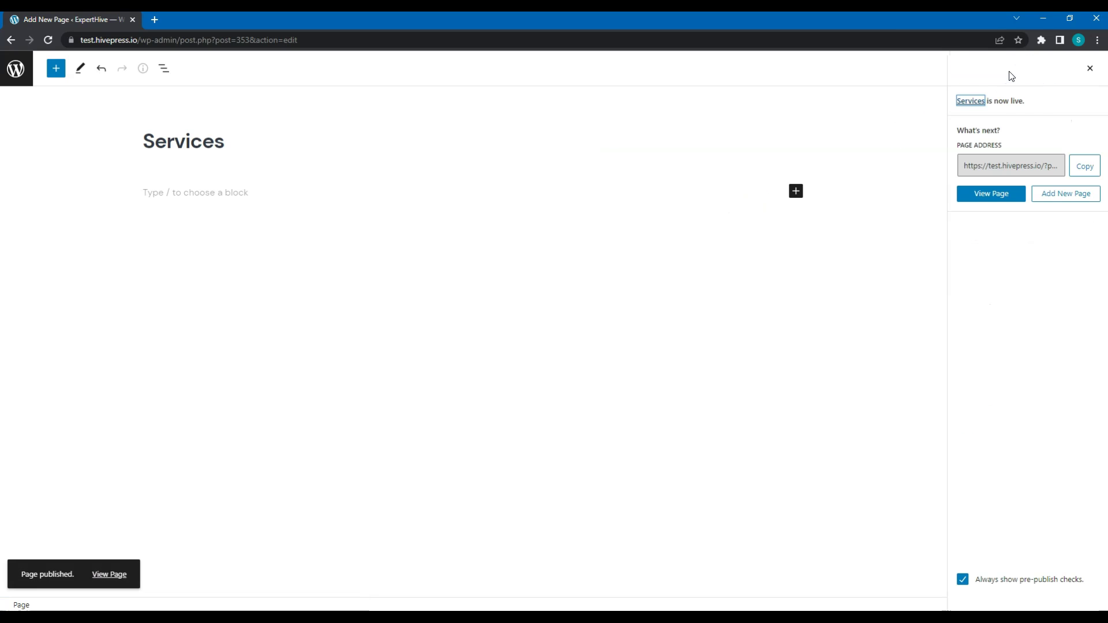
Step: Create and publish a blank page titled 'Experts'
click(1065, 194)
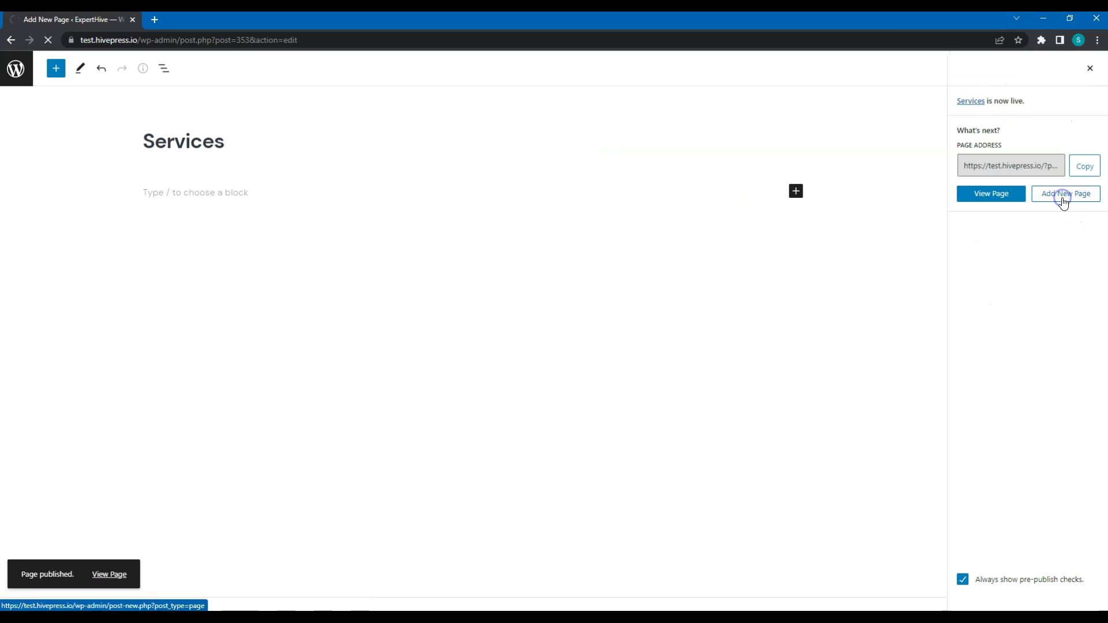
click(323, 144)
text(Experts)
click(1046, 69)
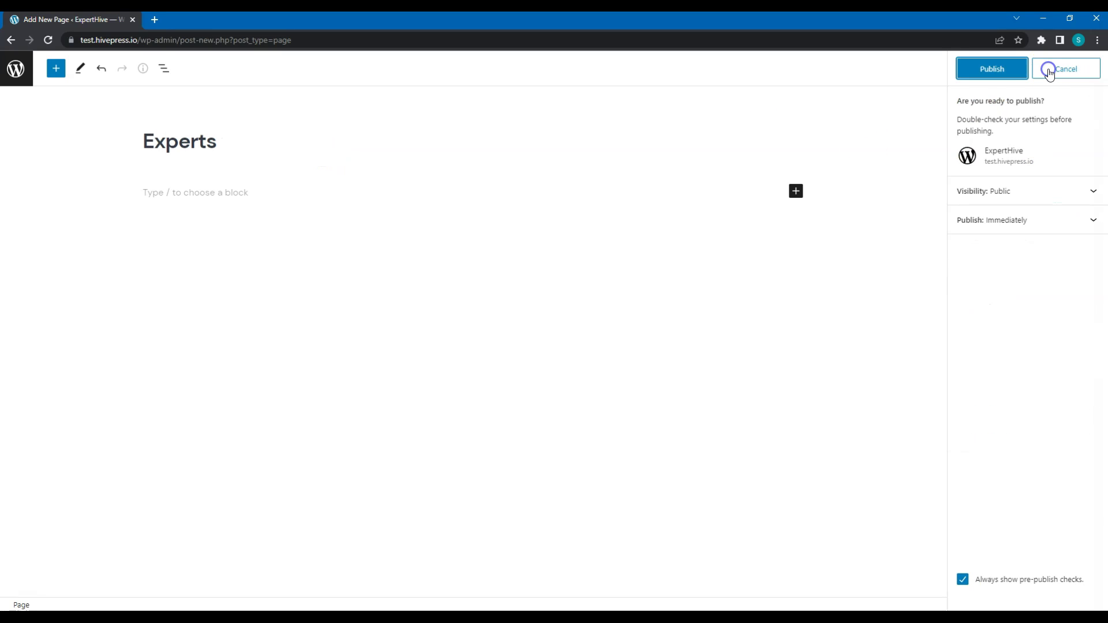
click(993, 71)
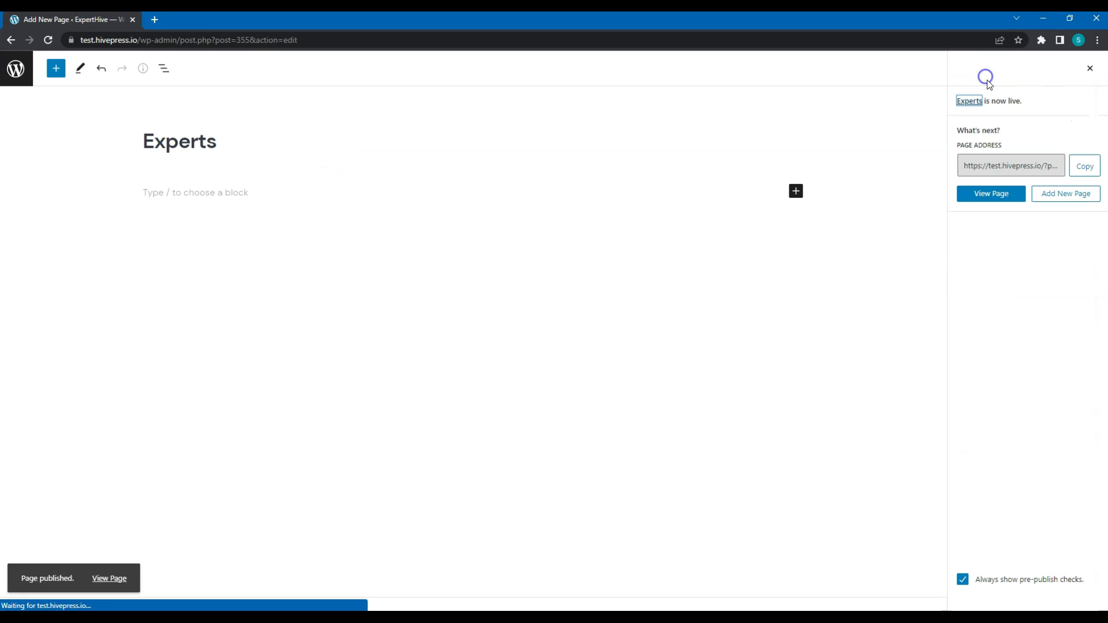
Step: Create and publish a blank page titled 'Requests'
click(1063, 193)
click(277, 138)
text(Requests)
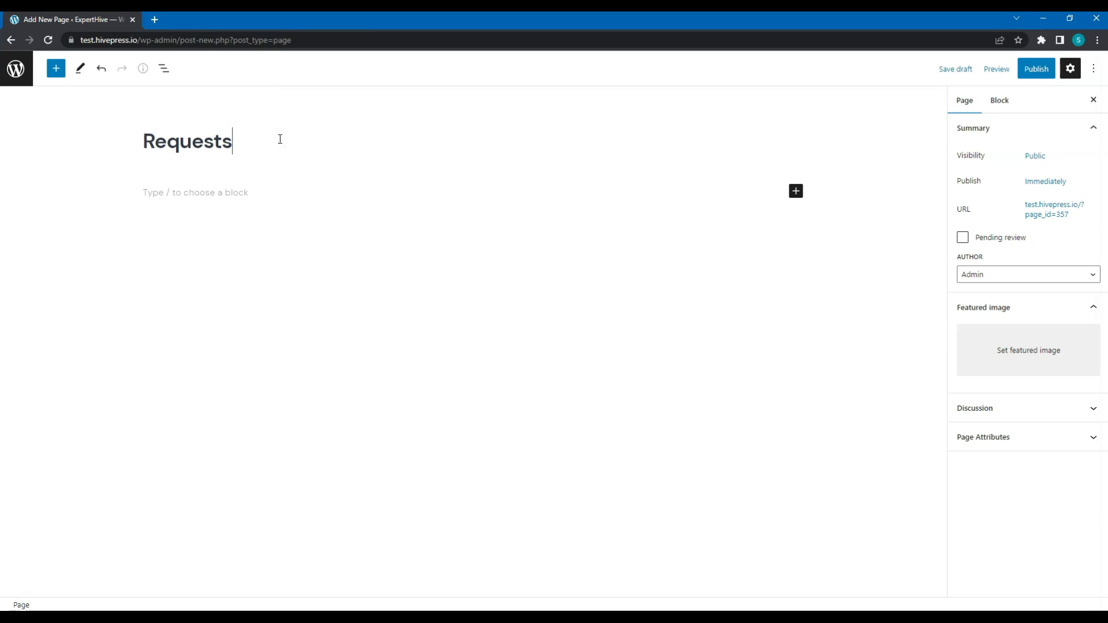
click(1036, 69)
click(998, 69)
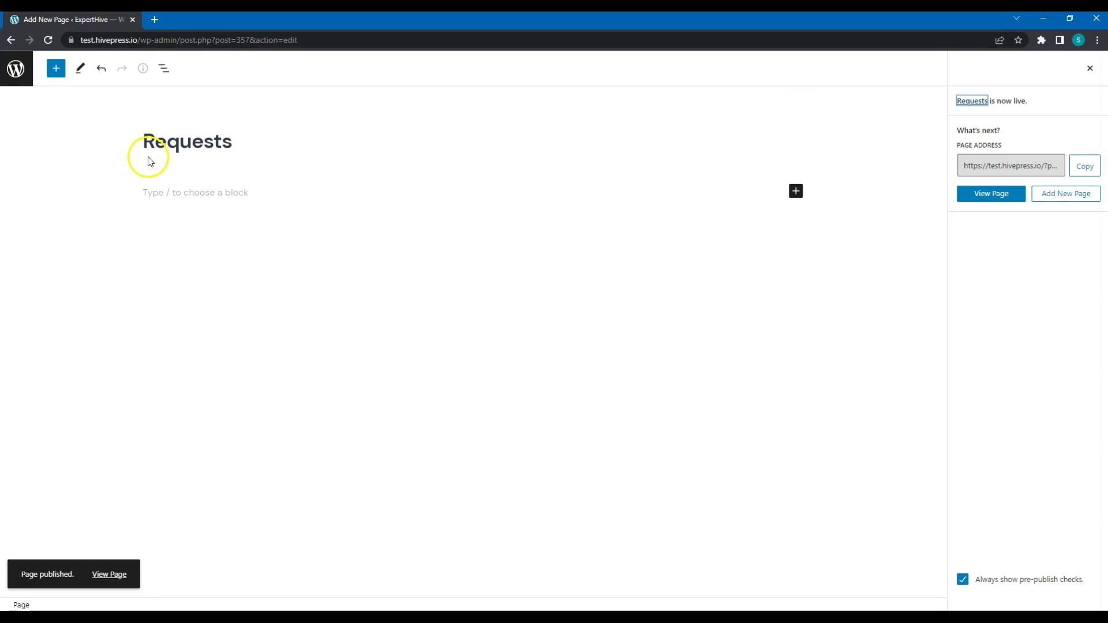
Step: In Reading settings, choose a static page with Home as homepage and Blog as posts page, then save
click(15, 69)
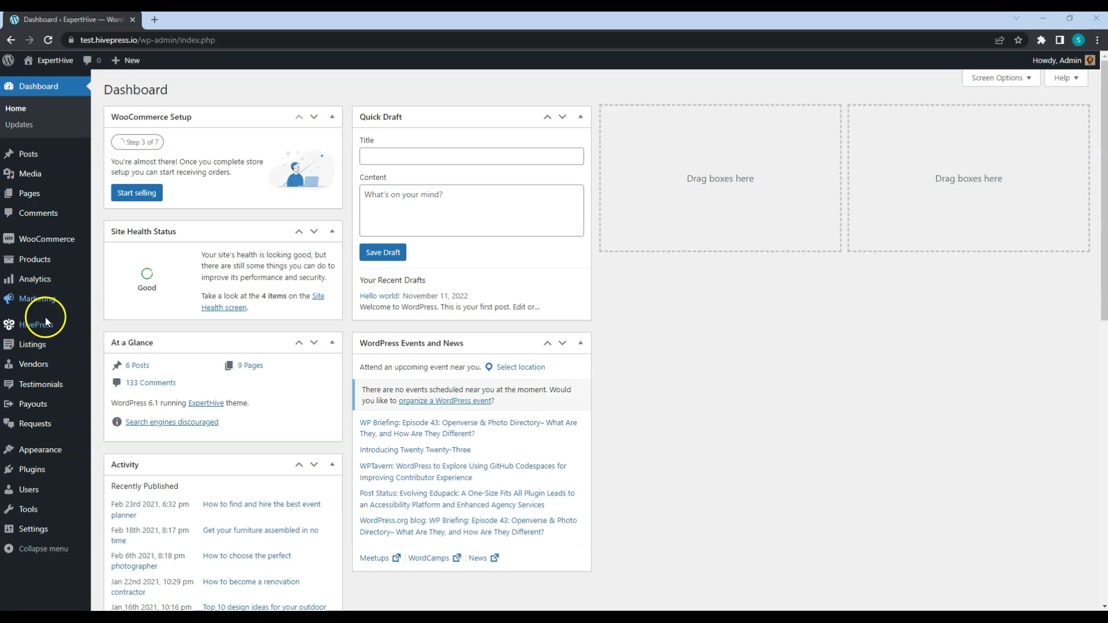
mouse_move(44, 527)
click(108, 512)
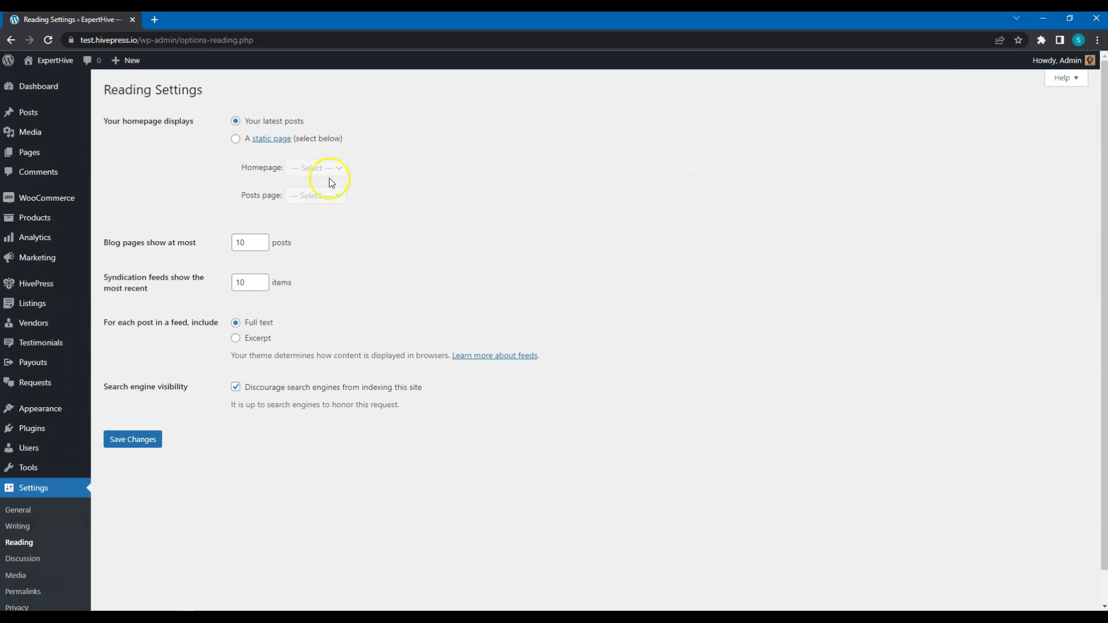
click(236, 138)
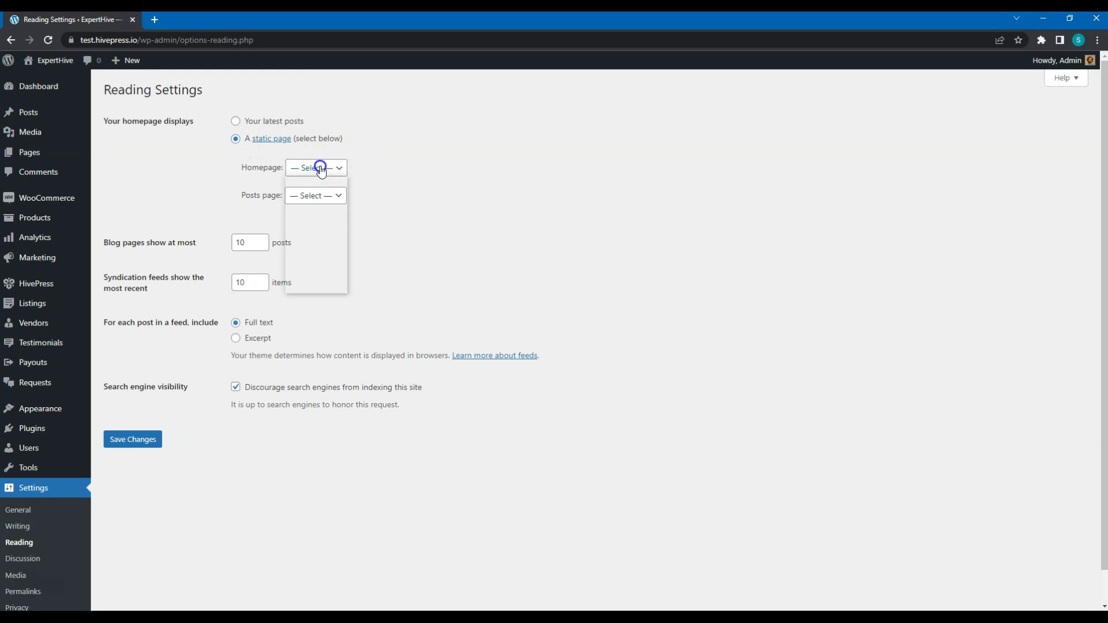
click(317, 167)
click(318, 233)
click(321, 194)
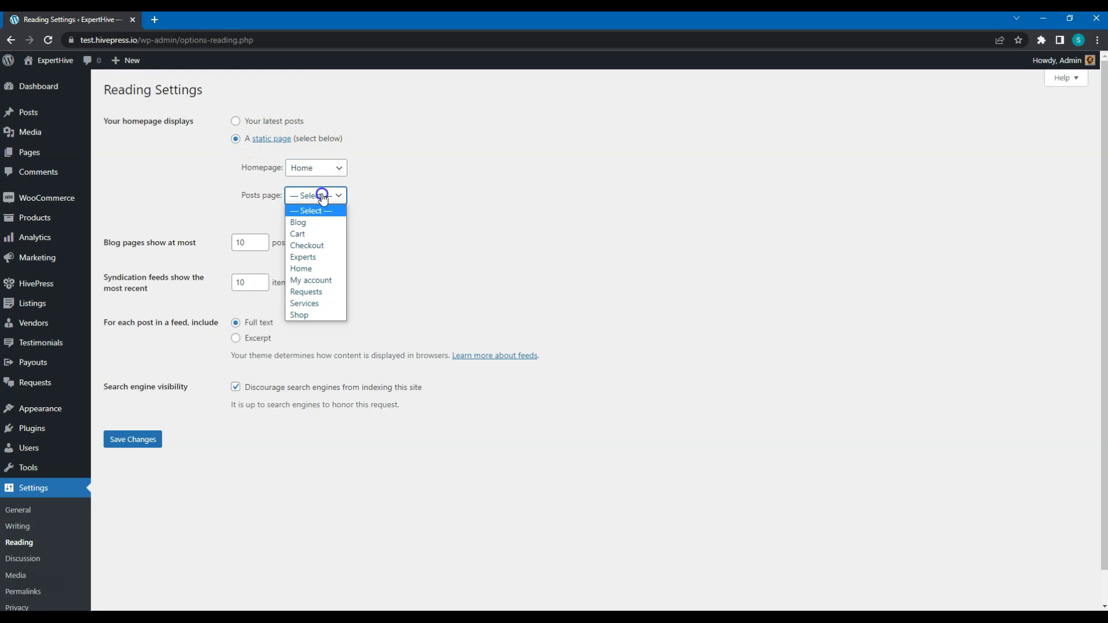
click(311, 224)
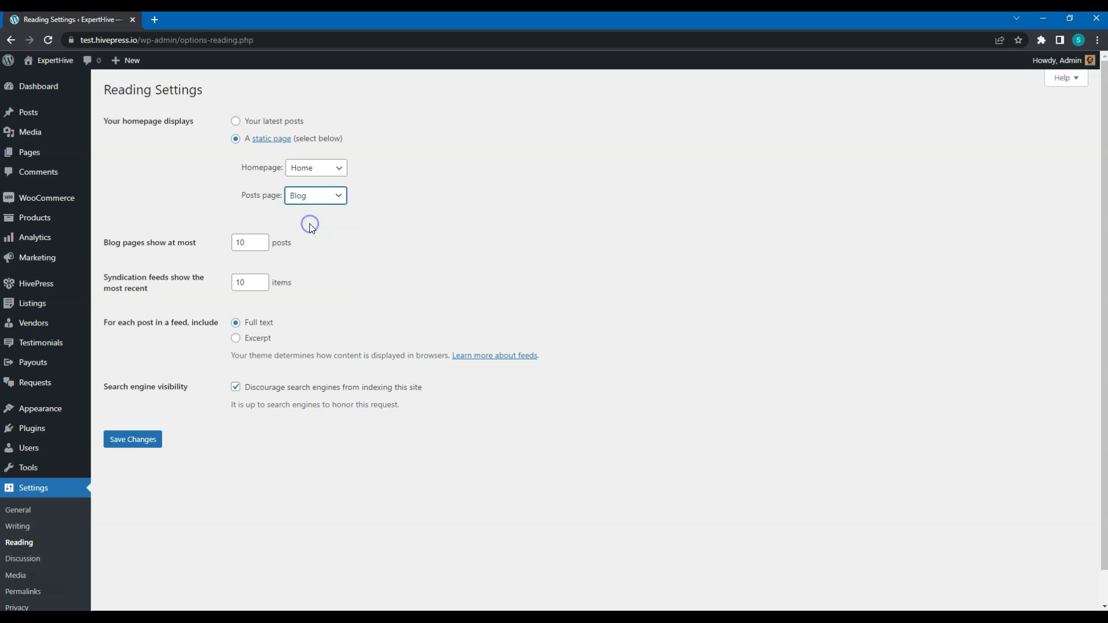
click(155, 439)
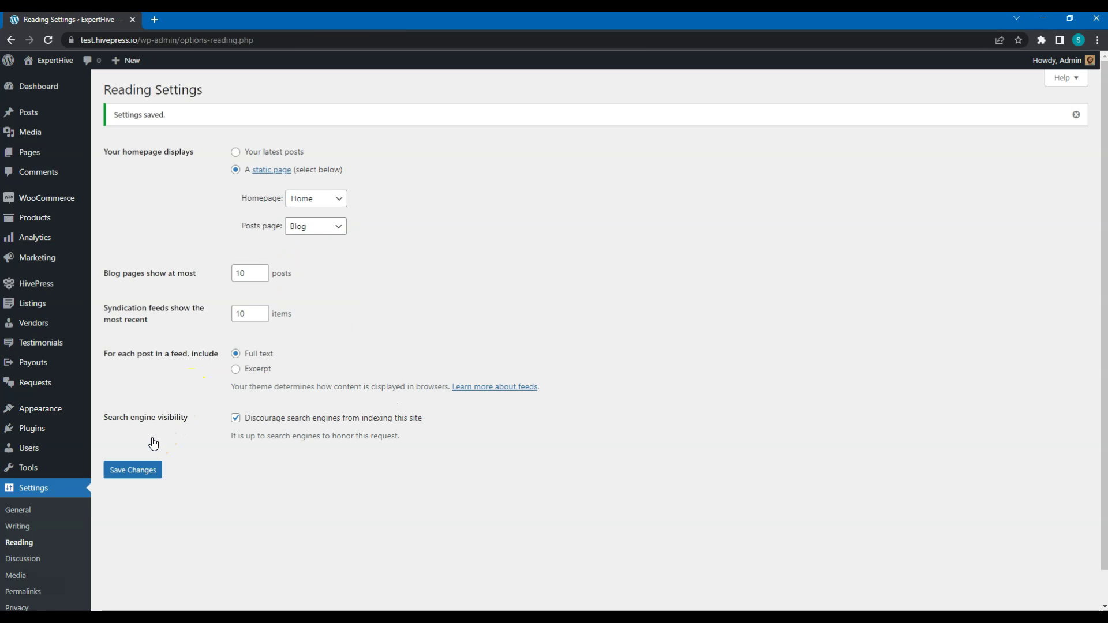
Step: In HivePress Listings settings, choose Services as the Listings Page and save
mouse_move(45, 283)
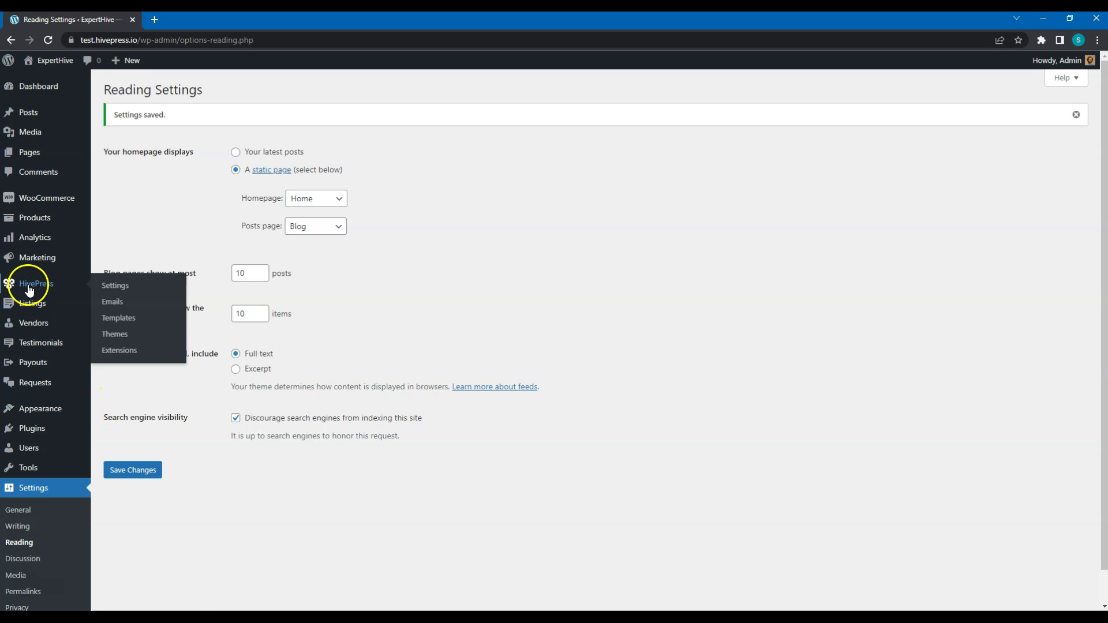
click(113, 287)
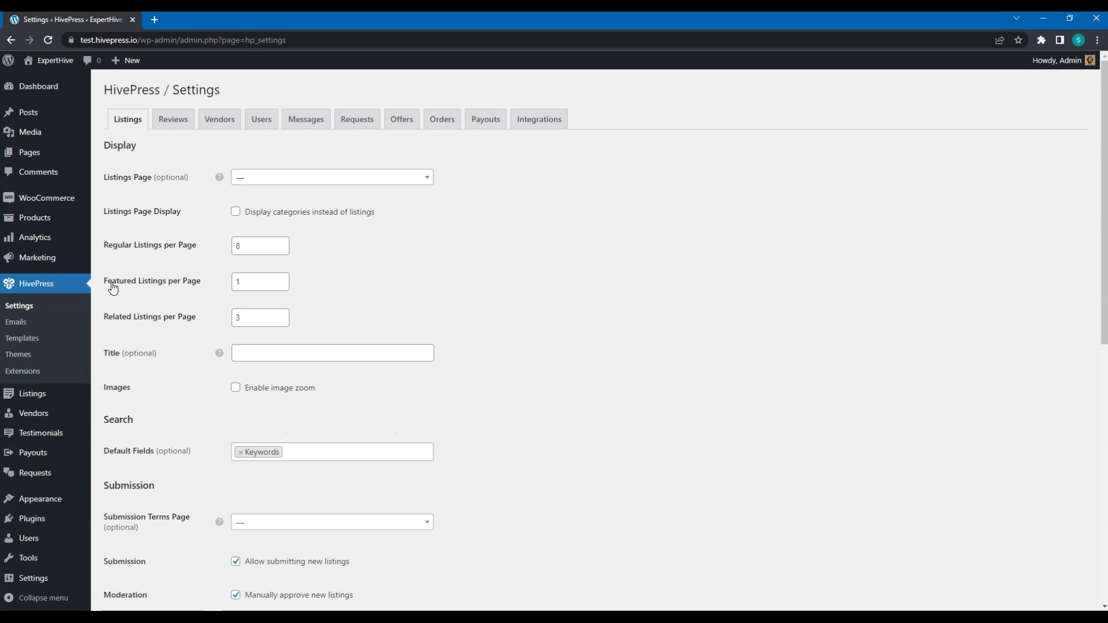
click(267, 176)
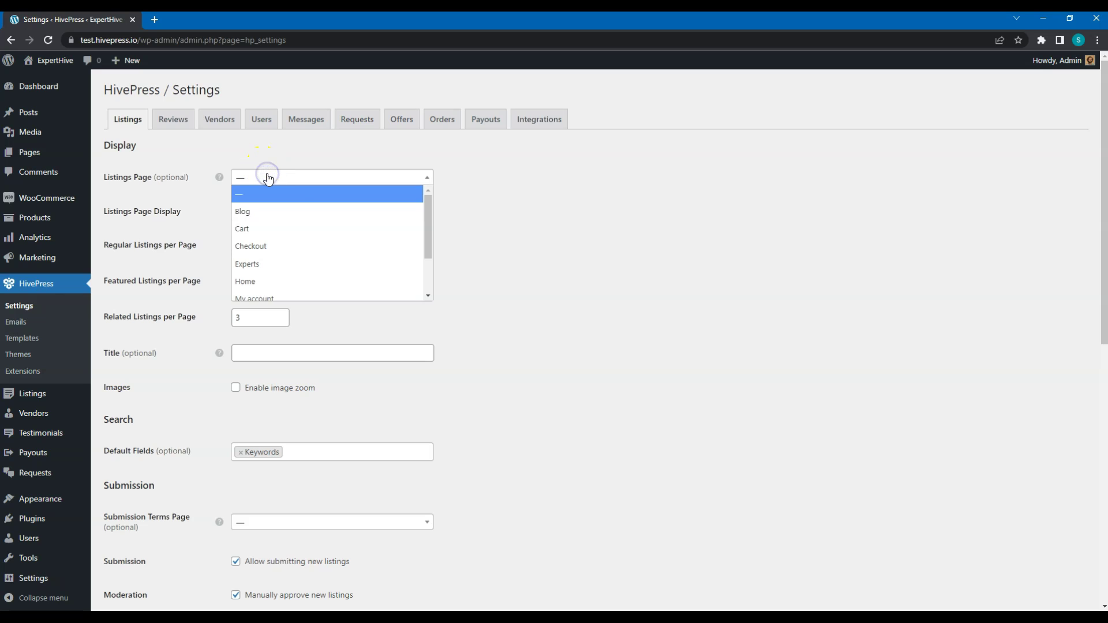
scroll(297, 248, down, 2)
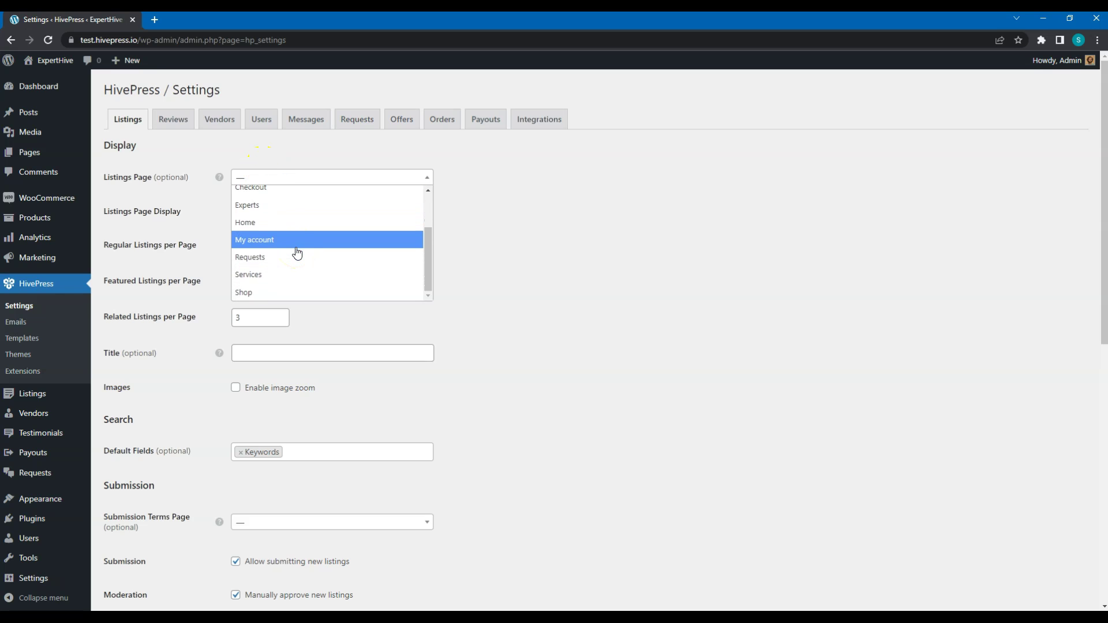
click(285, 275)
click(285, 275)
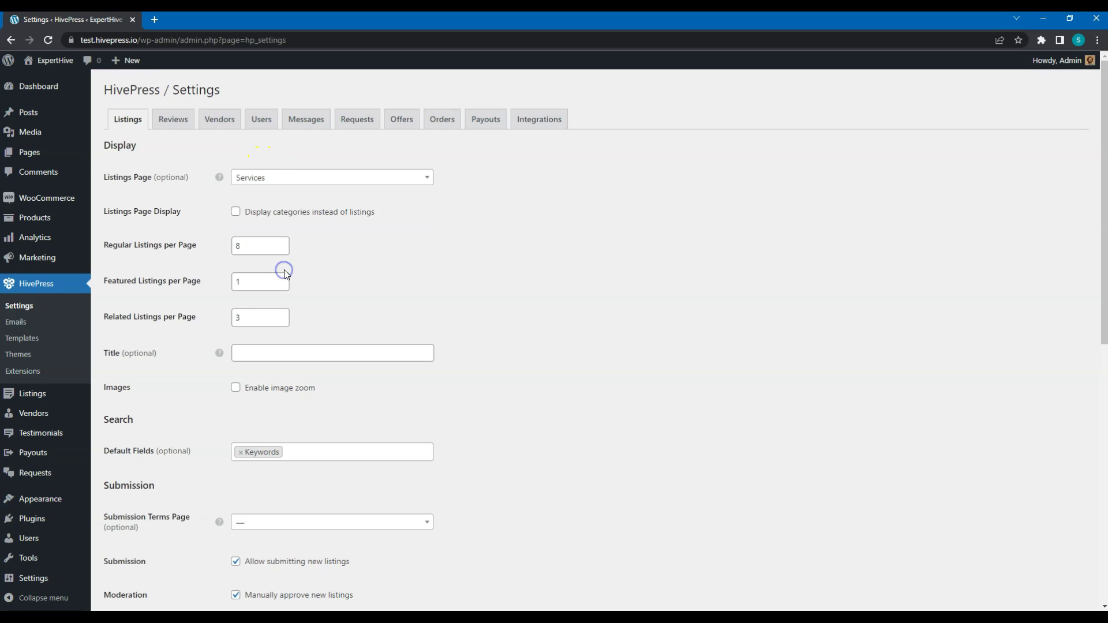
scroll(285, 271, down, 9)
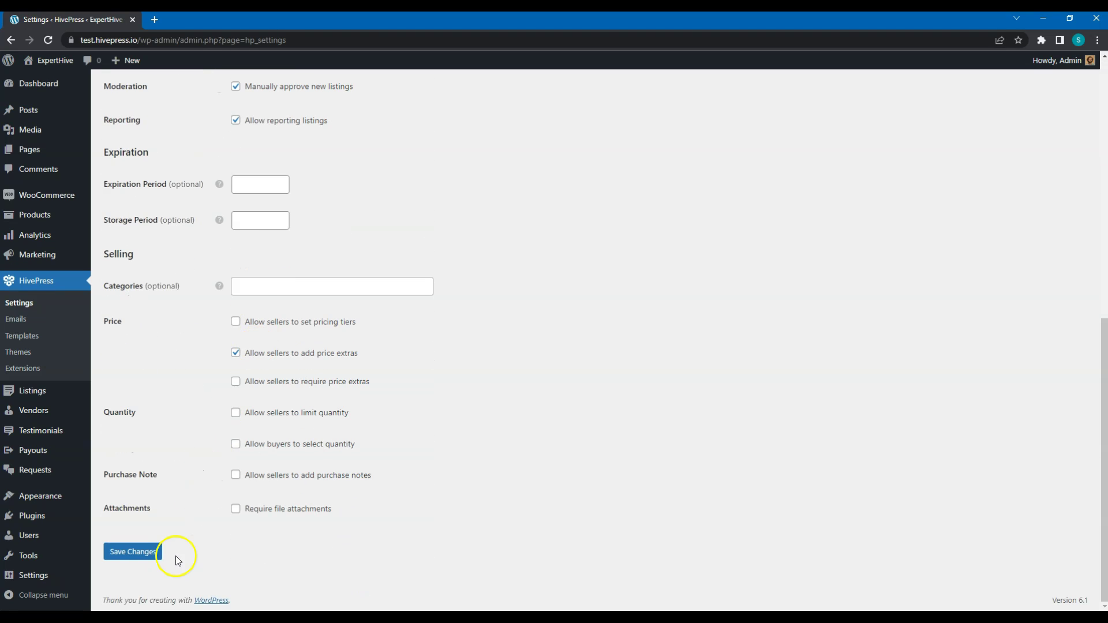
click(147, 554)
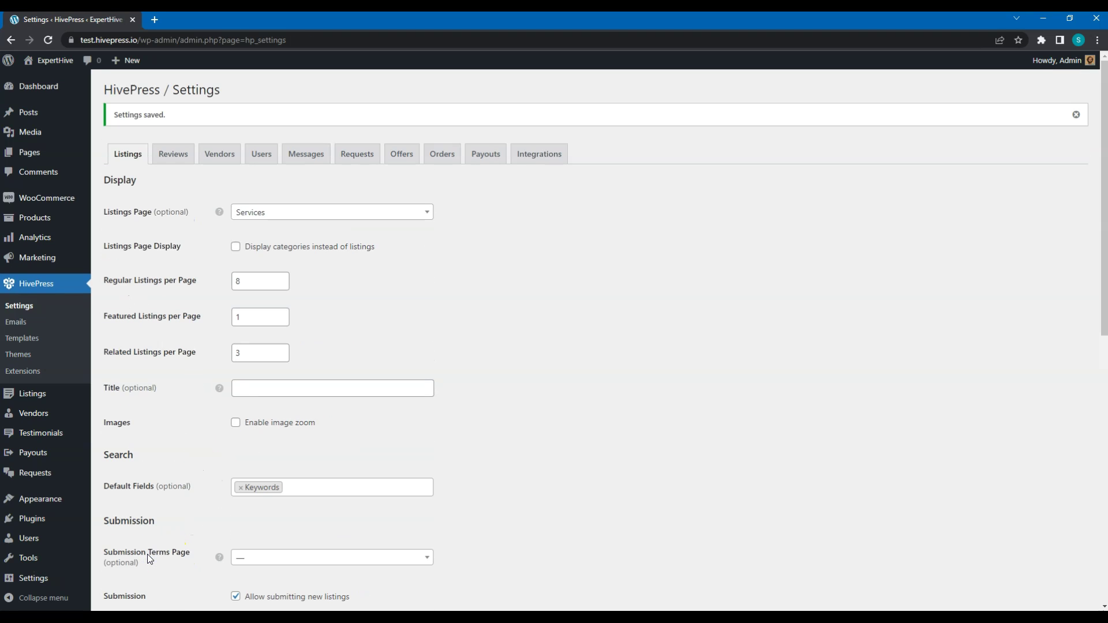
Step: Set the HivePress Vendors Page to Experts
click(223, 158)
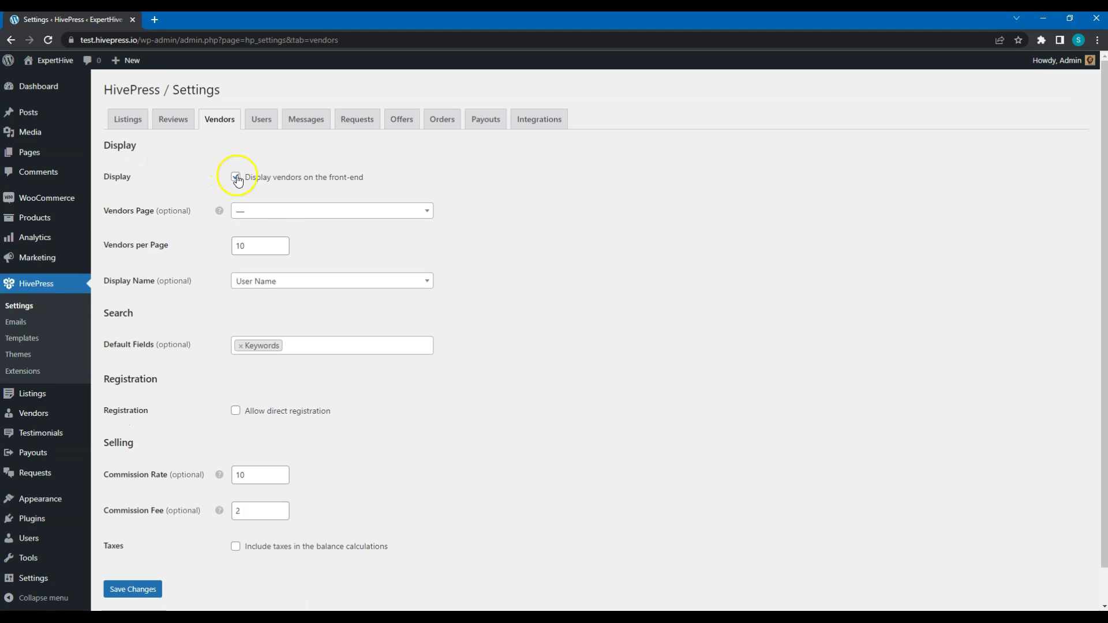
click(279, 210)
click(285, 297)
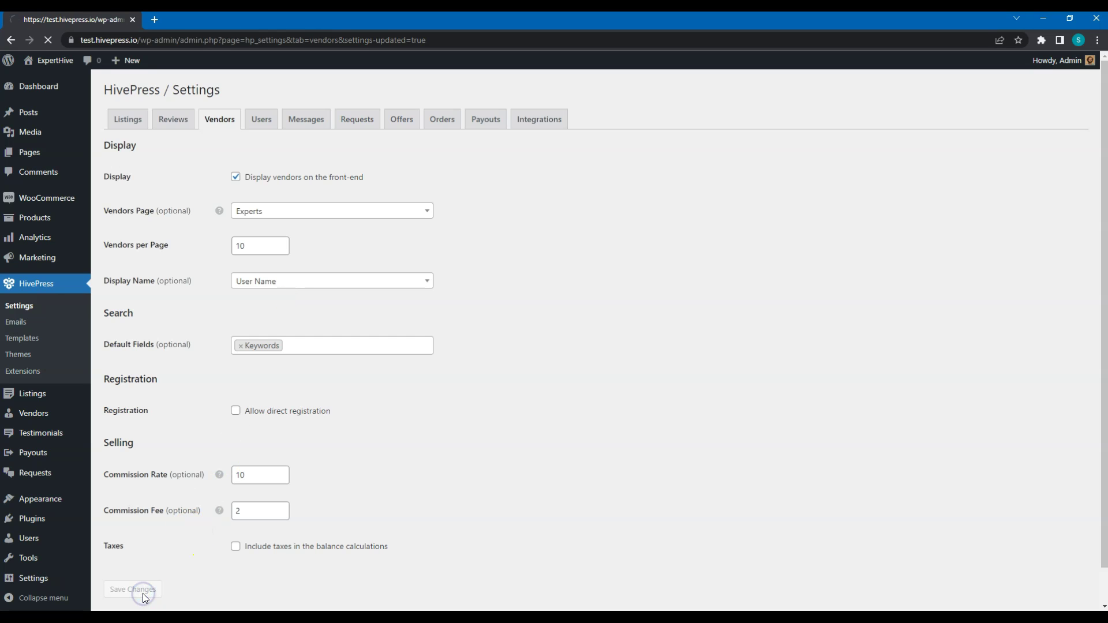
Step: Set the HivePress Requests Page to Requests and save the settings
click(357, 154)
click(334, 176)
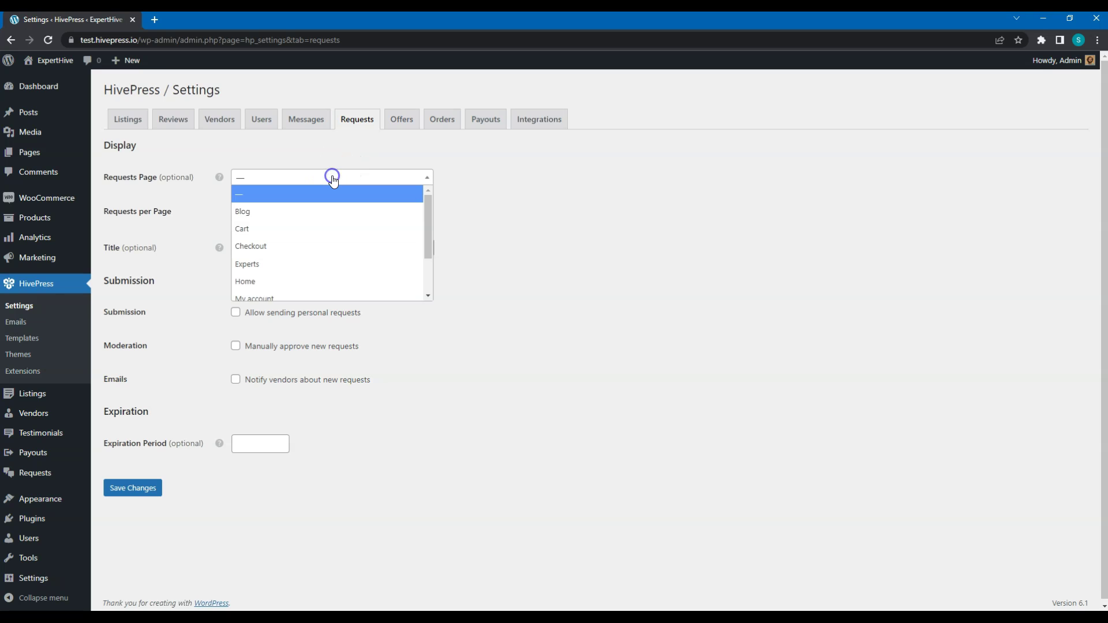
scroll(329, 238, down, 3)
click(294, 258)
click(147, 488)
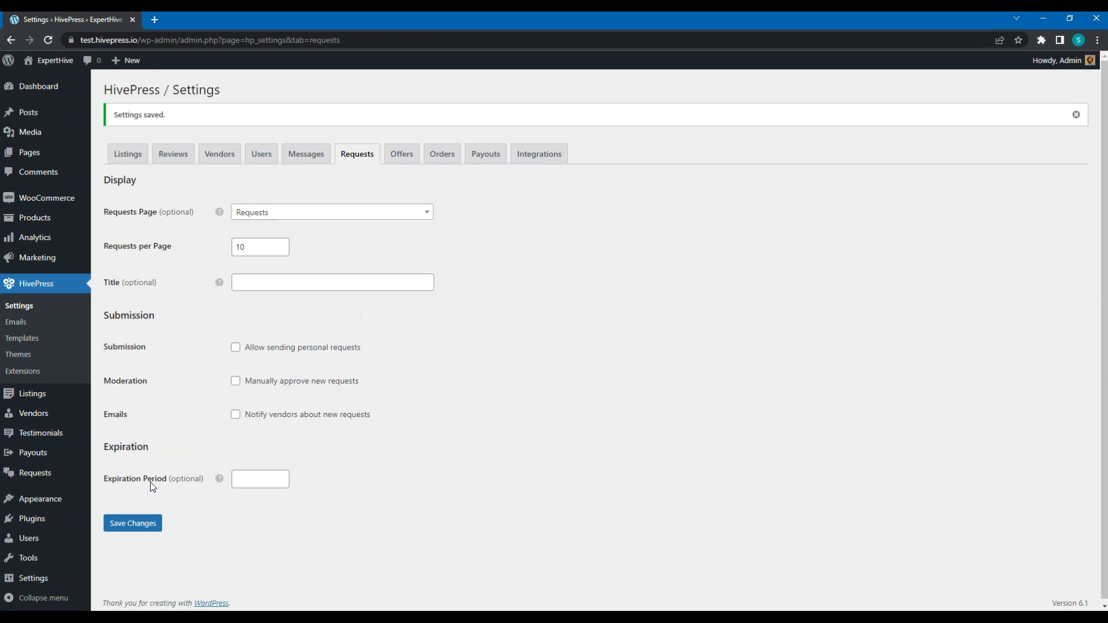